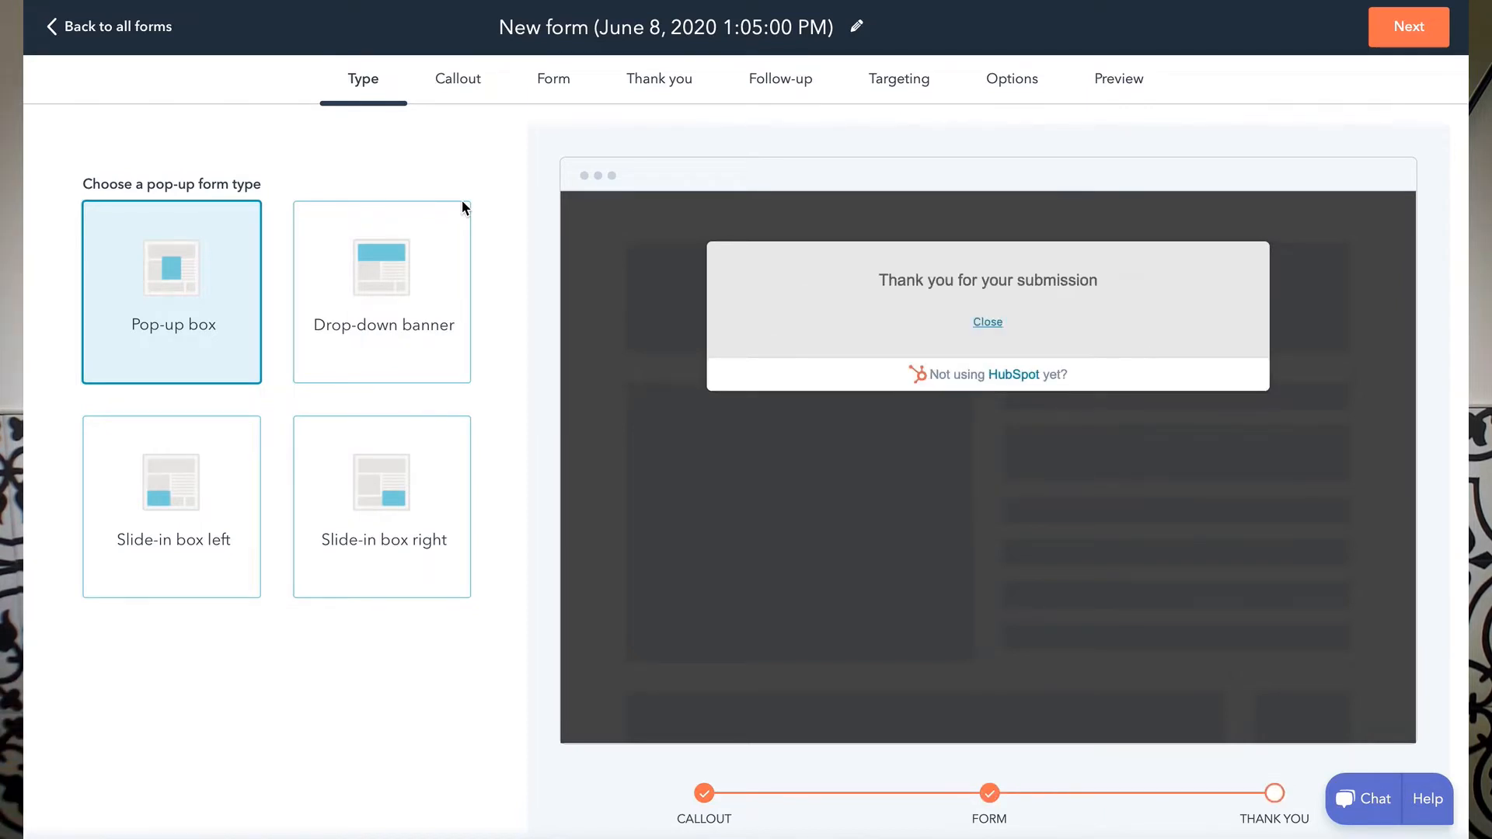
# Step: Try the drop-down banner and left slide-in types, choose Slide-in box right as the pop-up form type, and continue to the callout settings
pyautogui.click(444, 263)
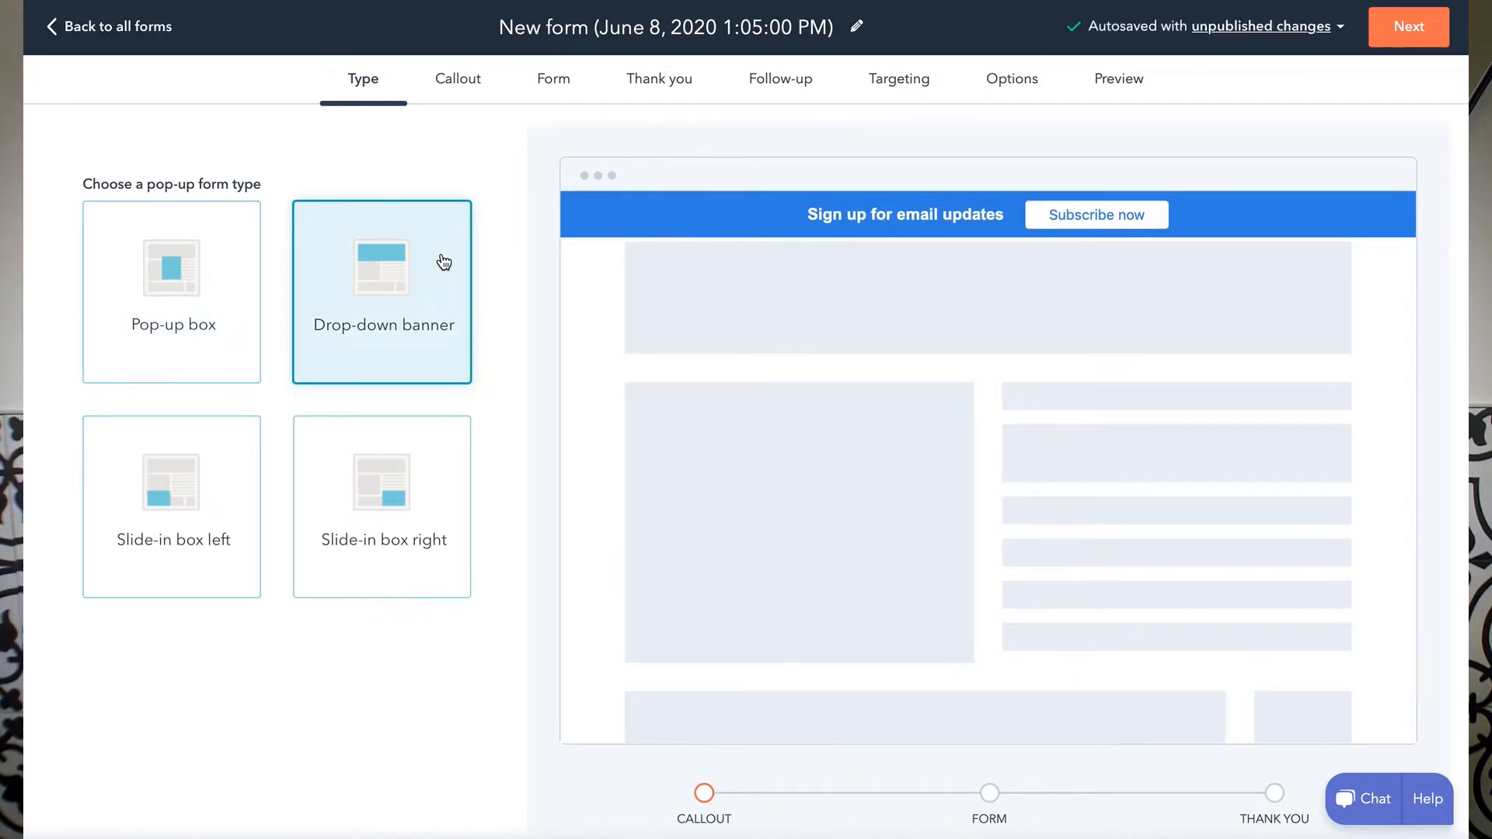
pyautogui.click(167, 507)
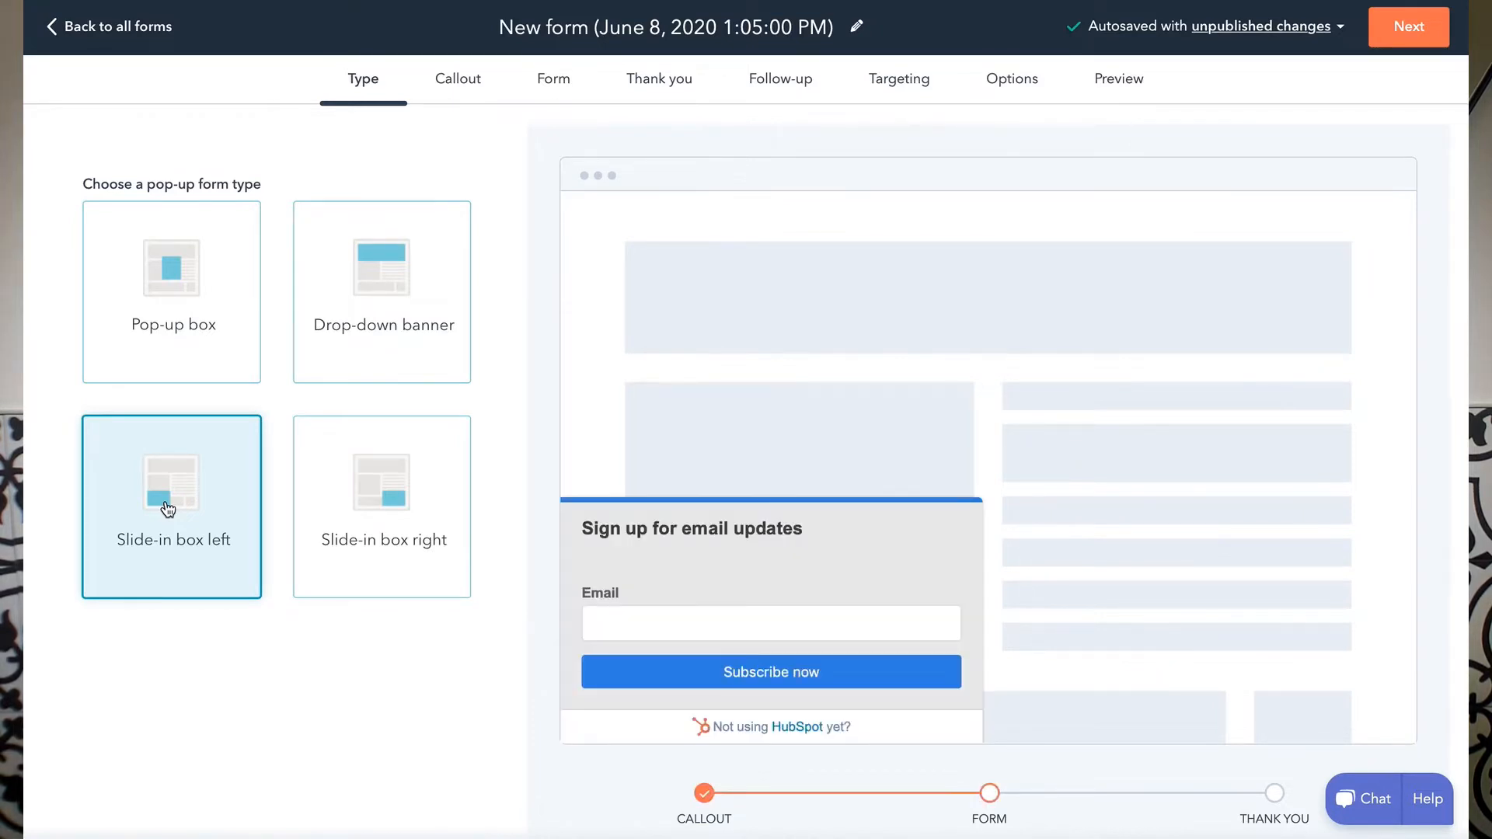
pyautogui.click(374, 500)
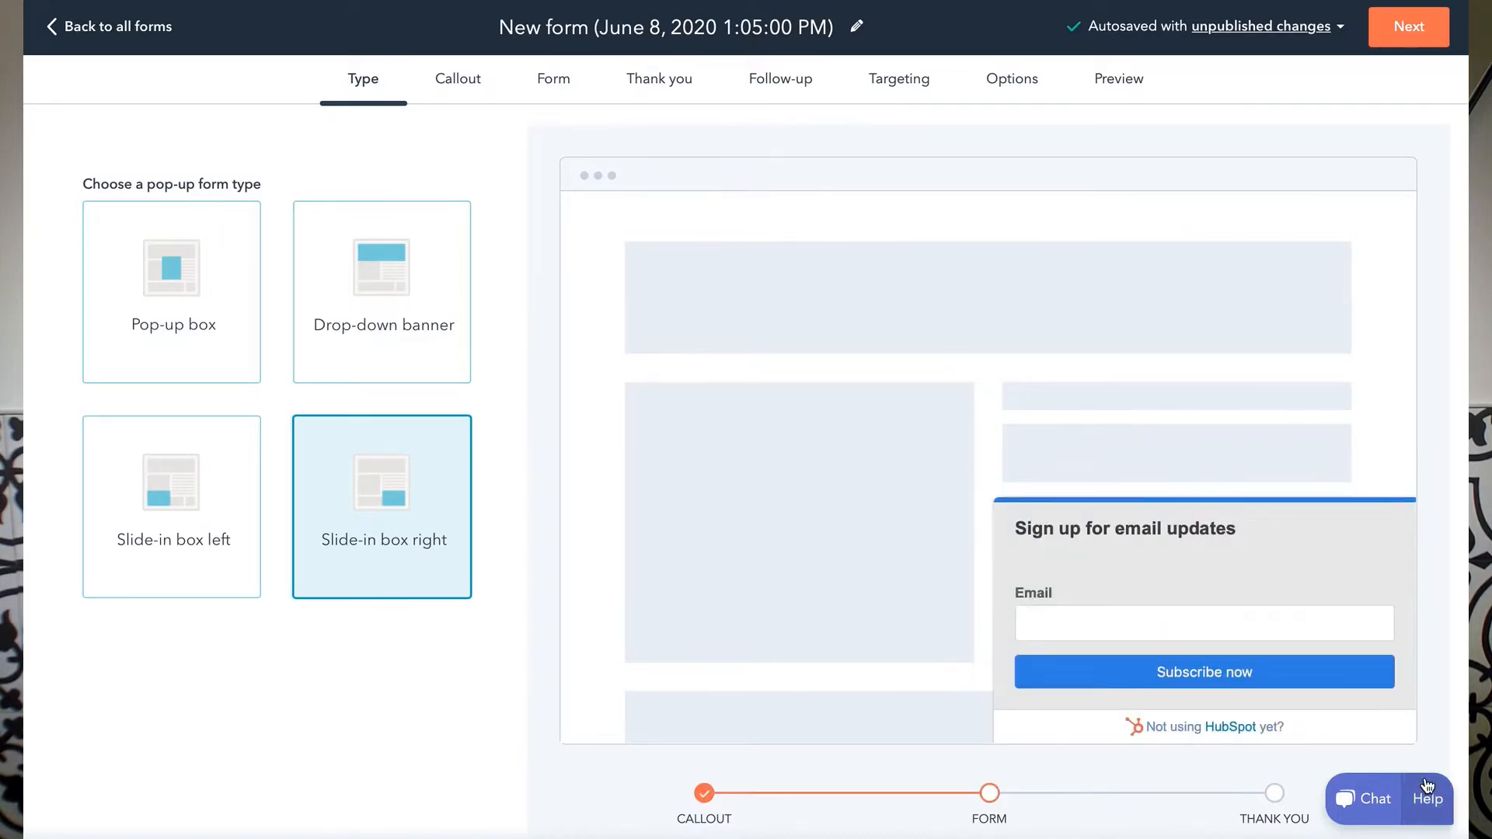
pyautogui.click(1410, 35)
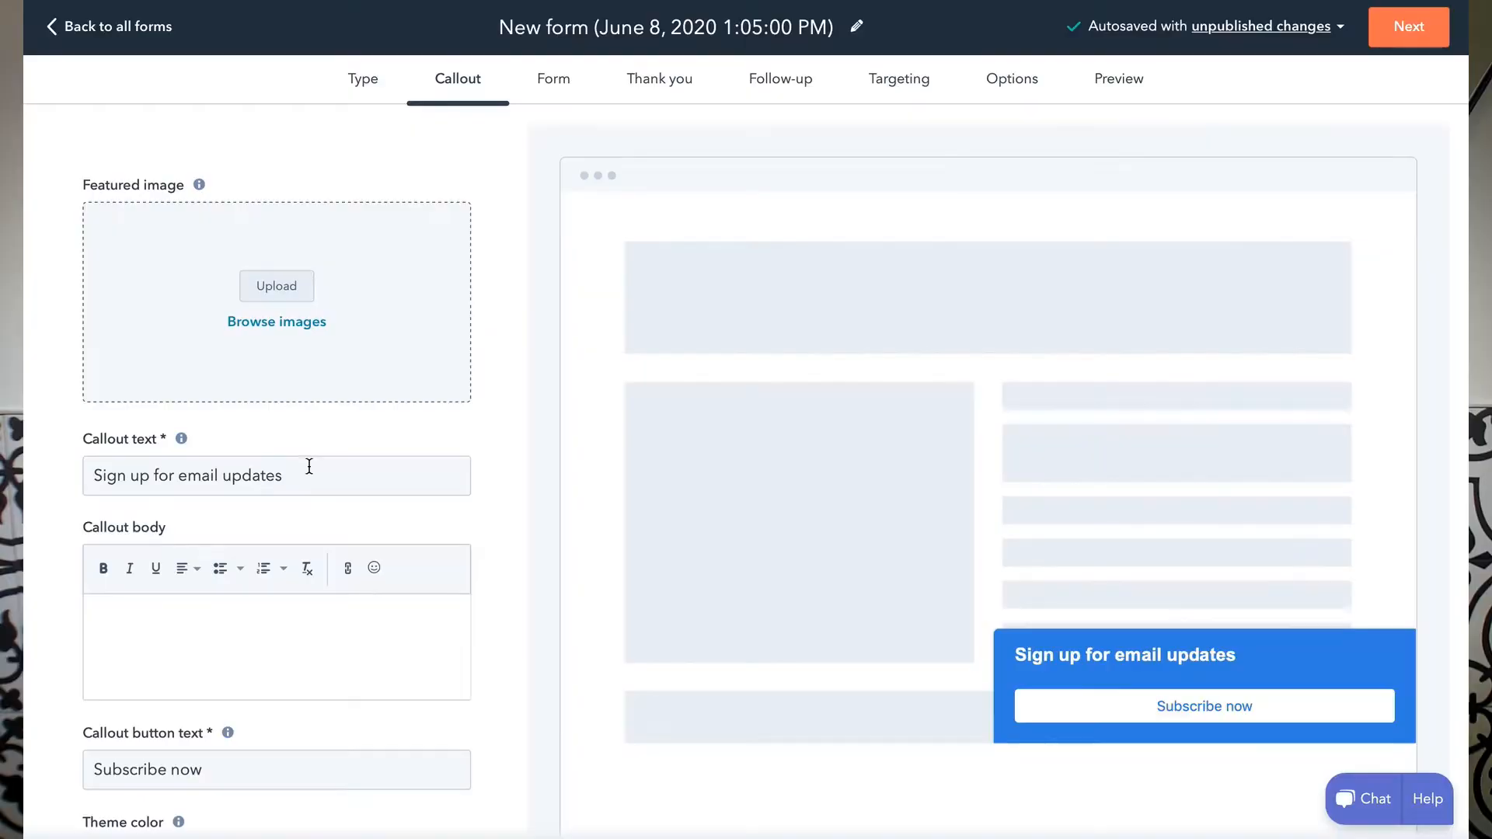
# Step: Set the callout text to "Download Our White Paper" and the callout body to "Learn the ins and outs of legal."
pyautogui.click(309, 466)
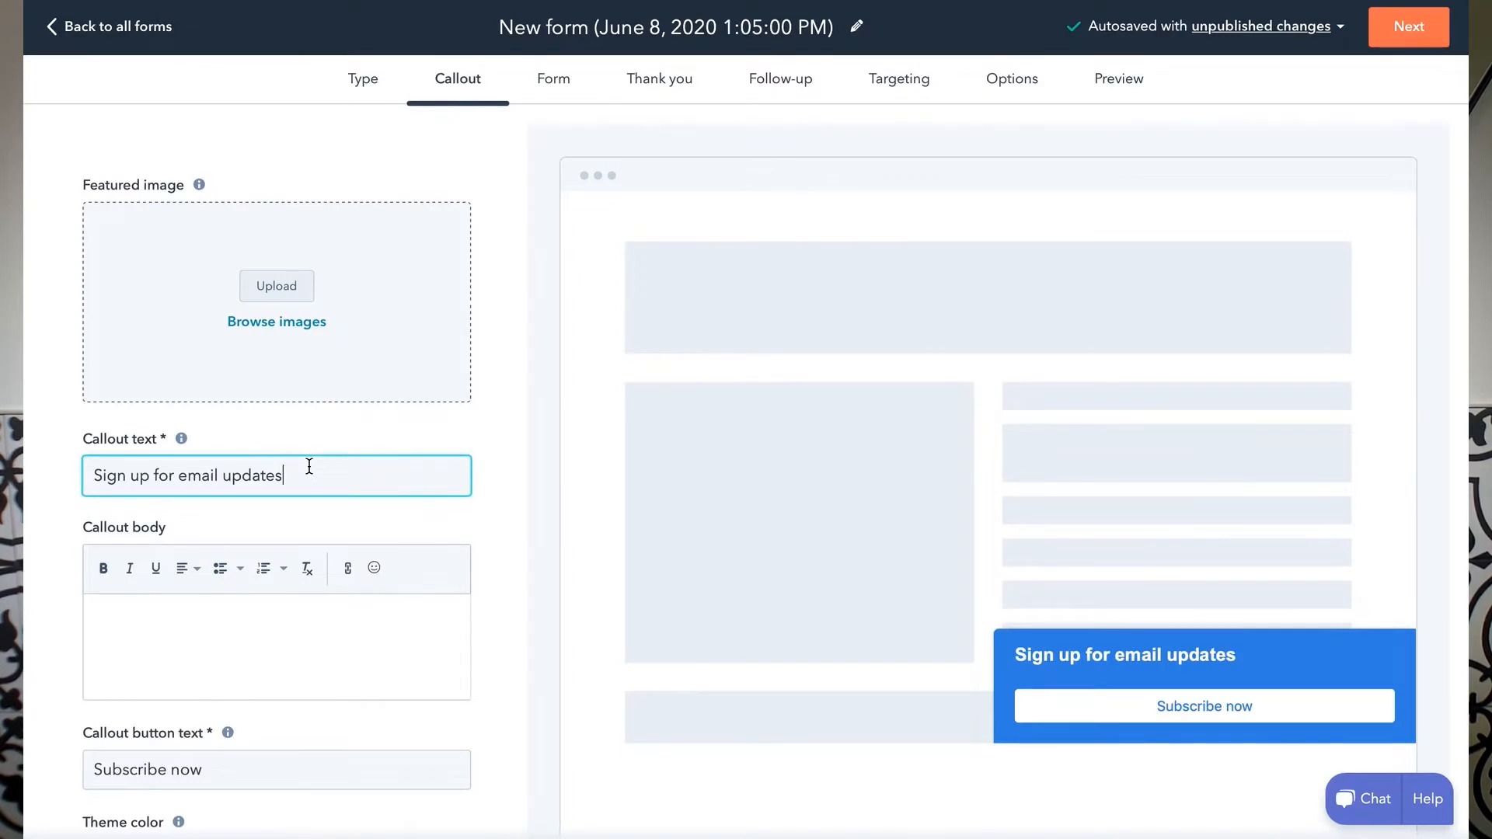
pyautogui.tripleClick(308, 466)
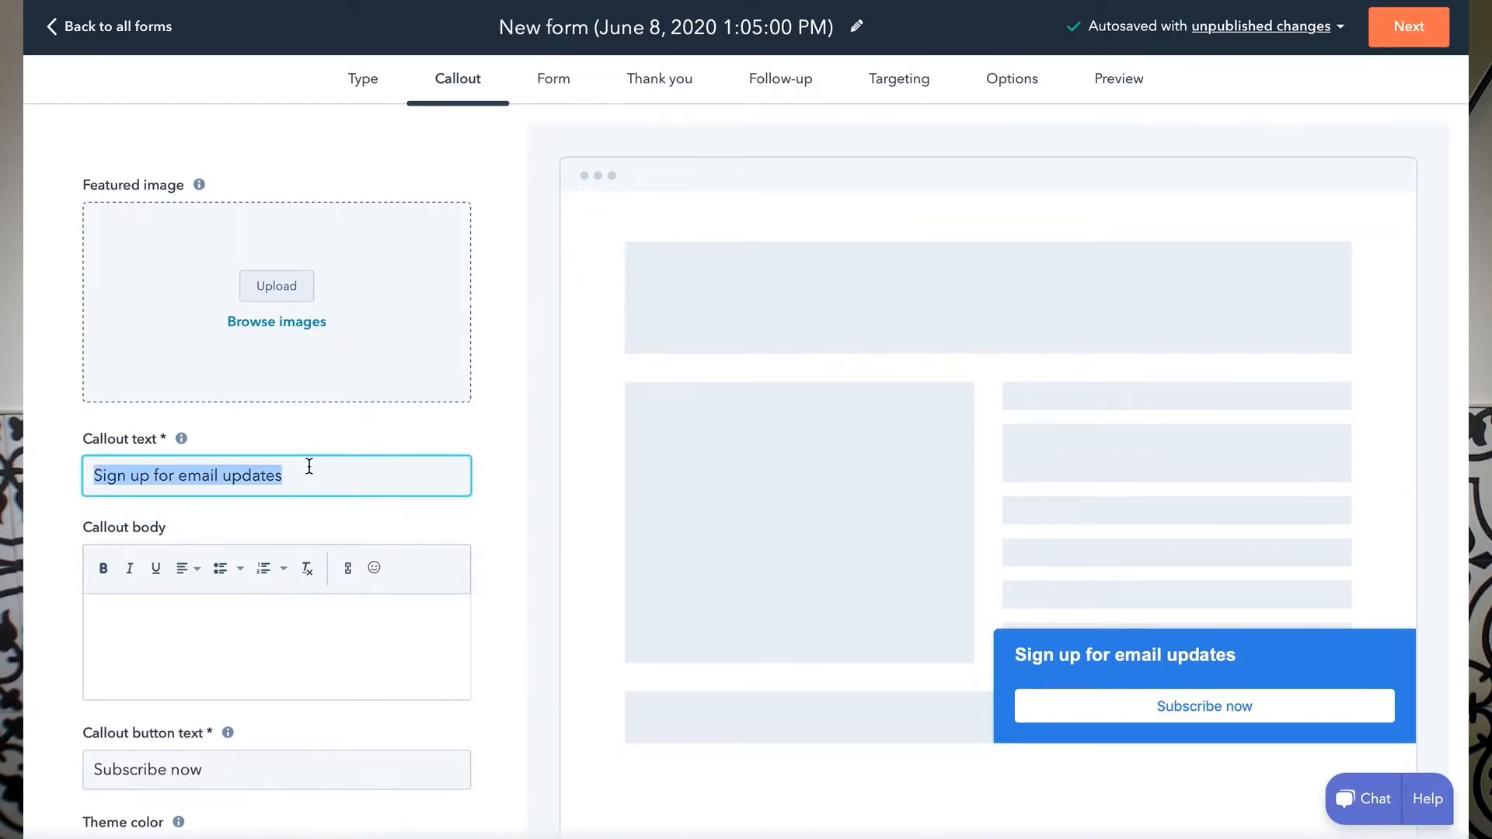
pyautogui.write('Download Our White Paper')
pyautogui.click(226, 628)
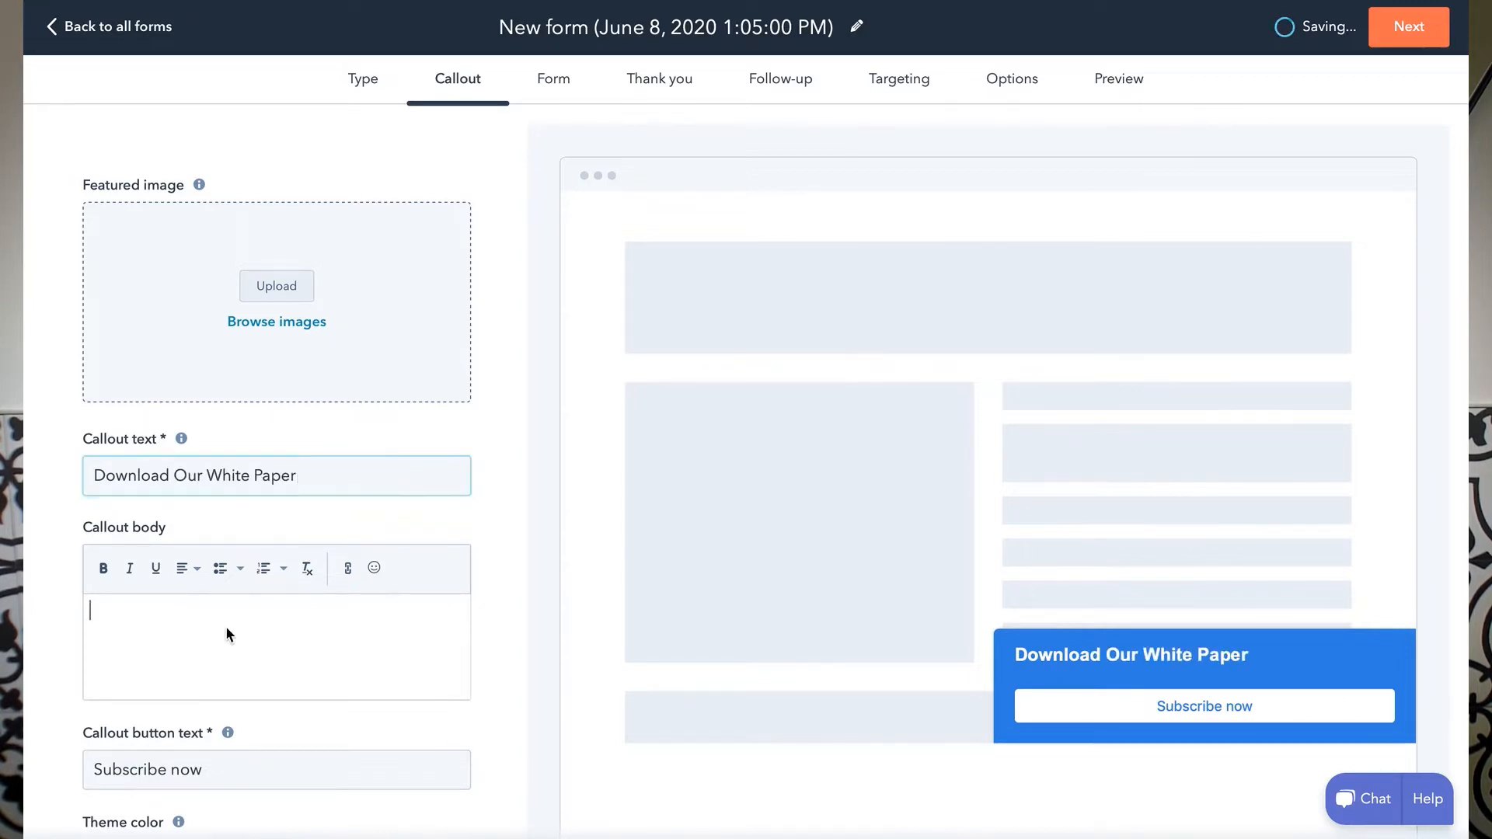
pyautogui.write('Lea')
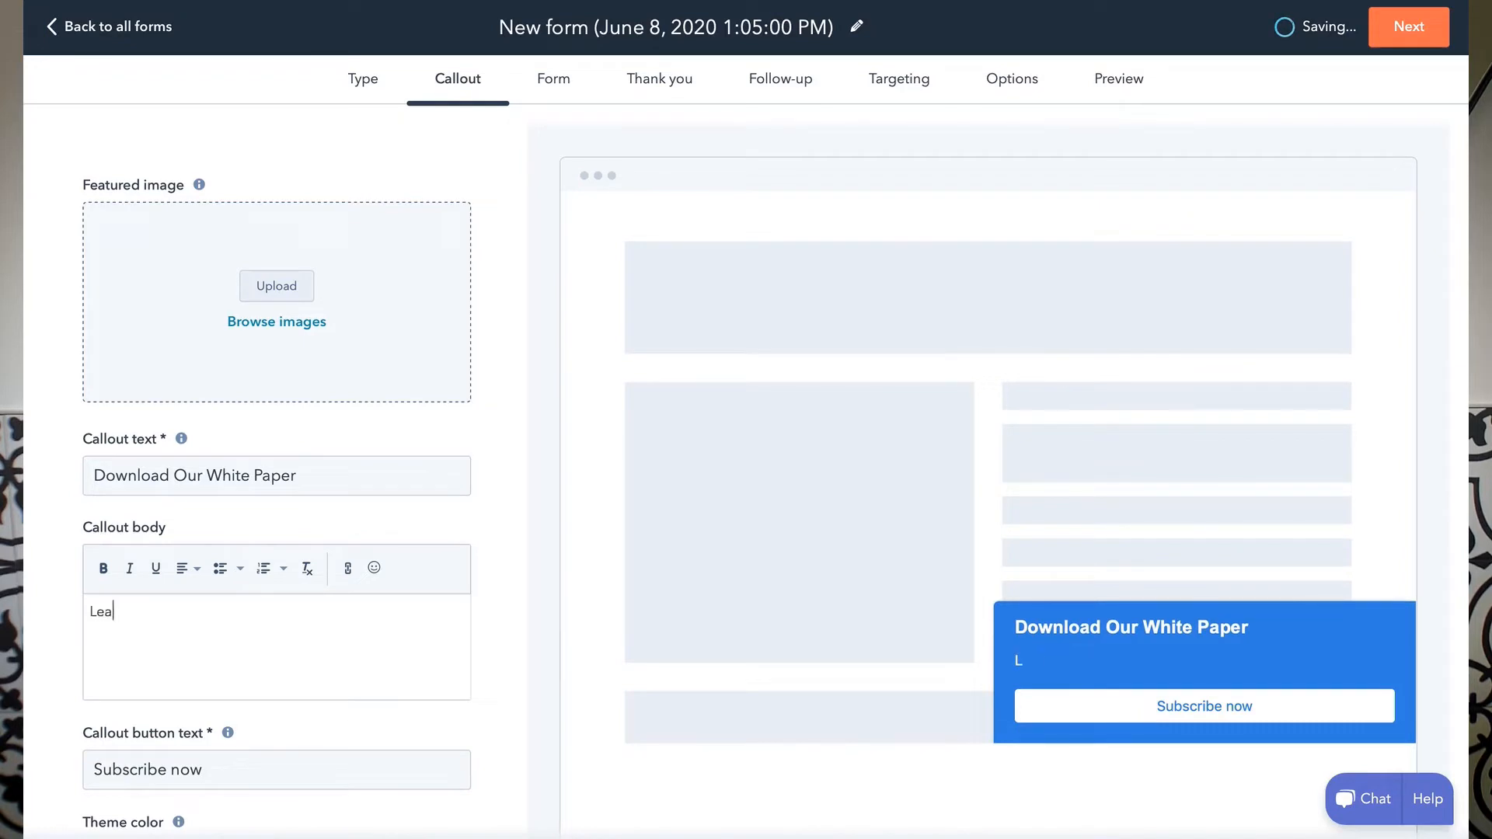
pyautogui.write('rn the ins and ')
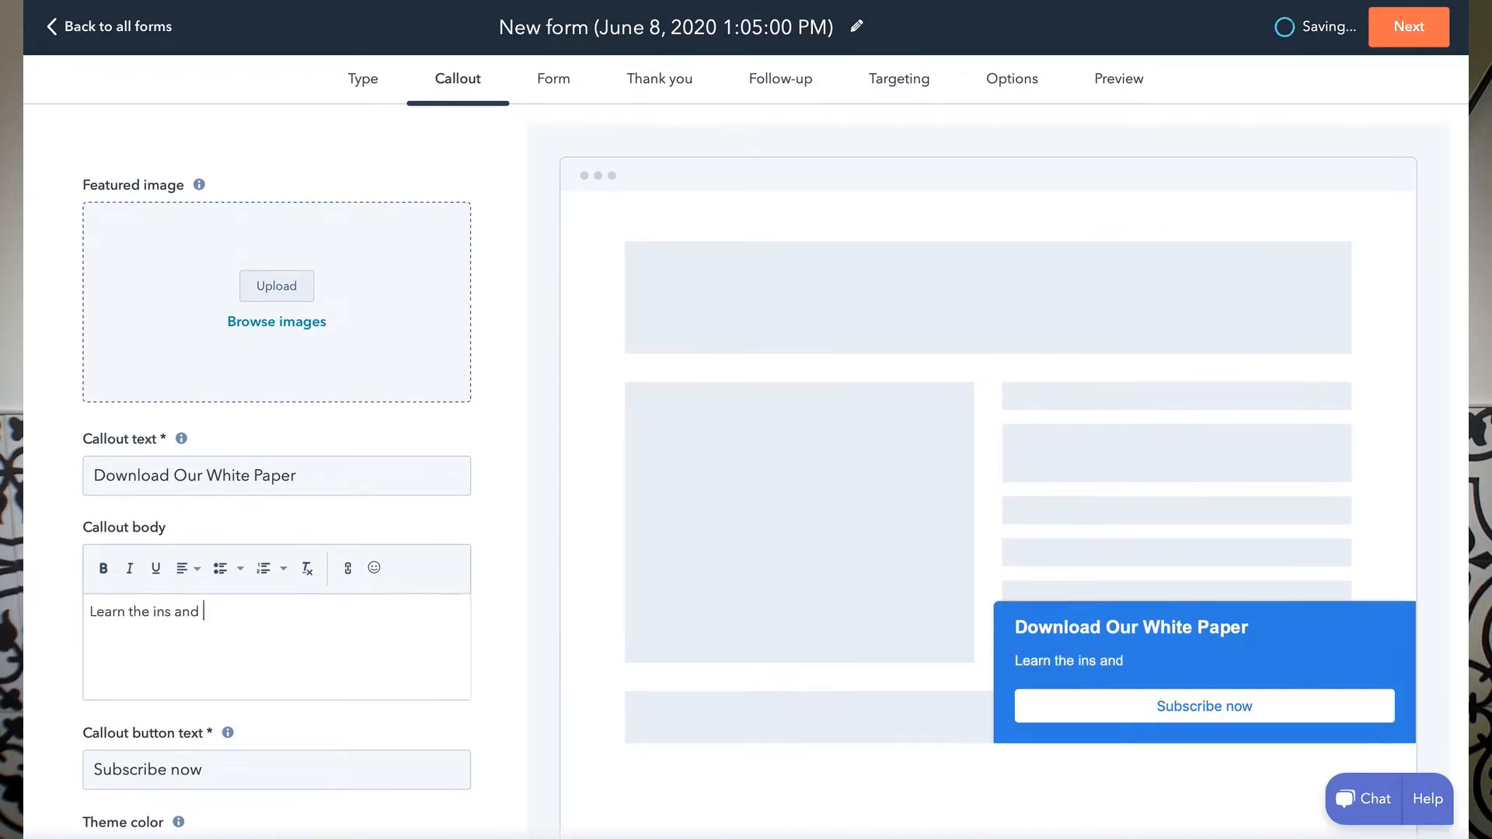
pyautogui.write('outs of legal.')
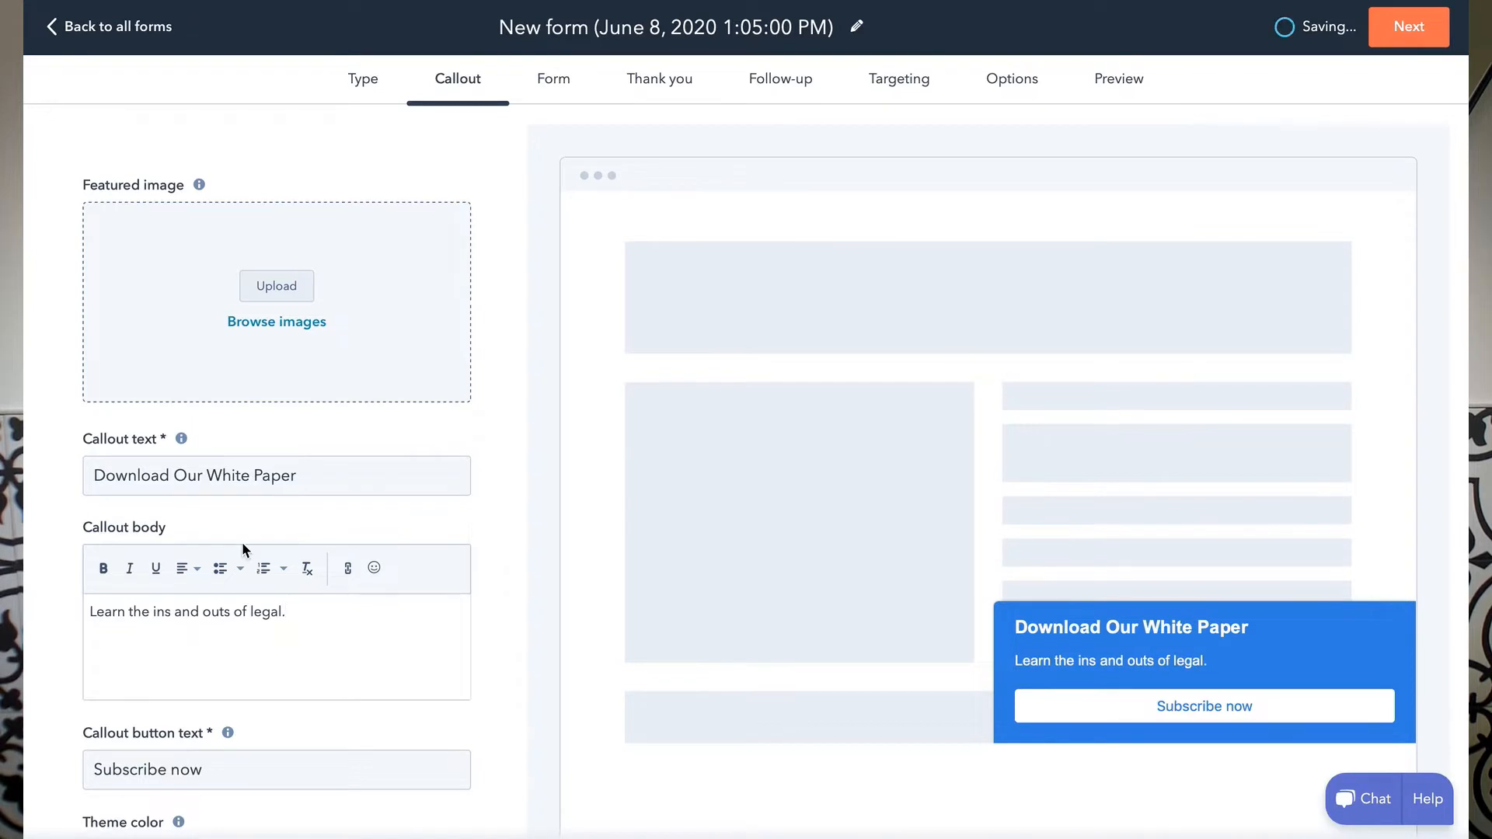
# Step: Set the callout button text to "Download Now" and continue to the form settings
pyautogui.scroll(-3, 241, 542)
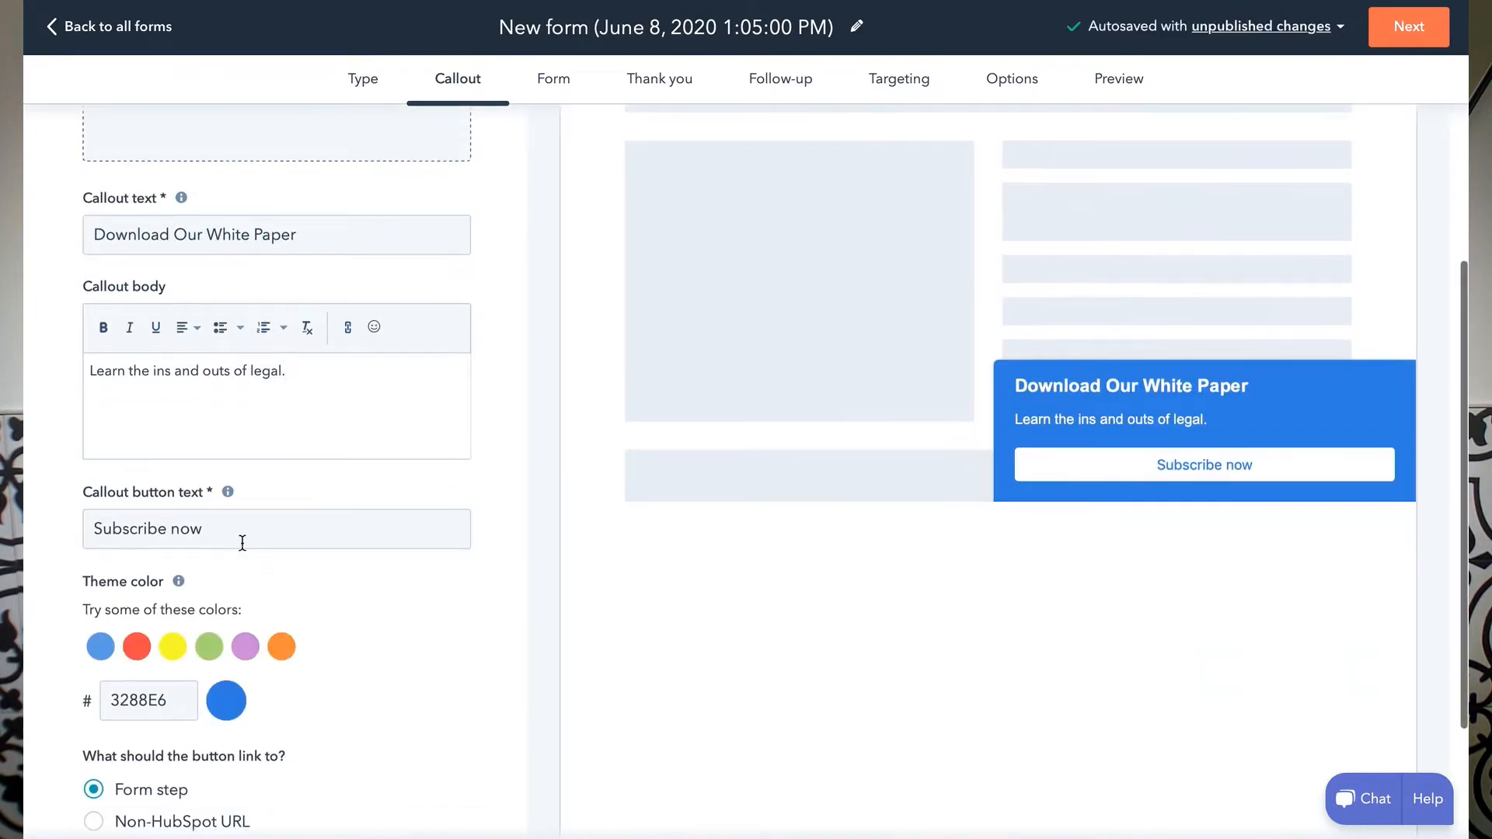
pyautogui.tripleClick(240, 530)
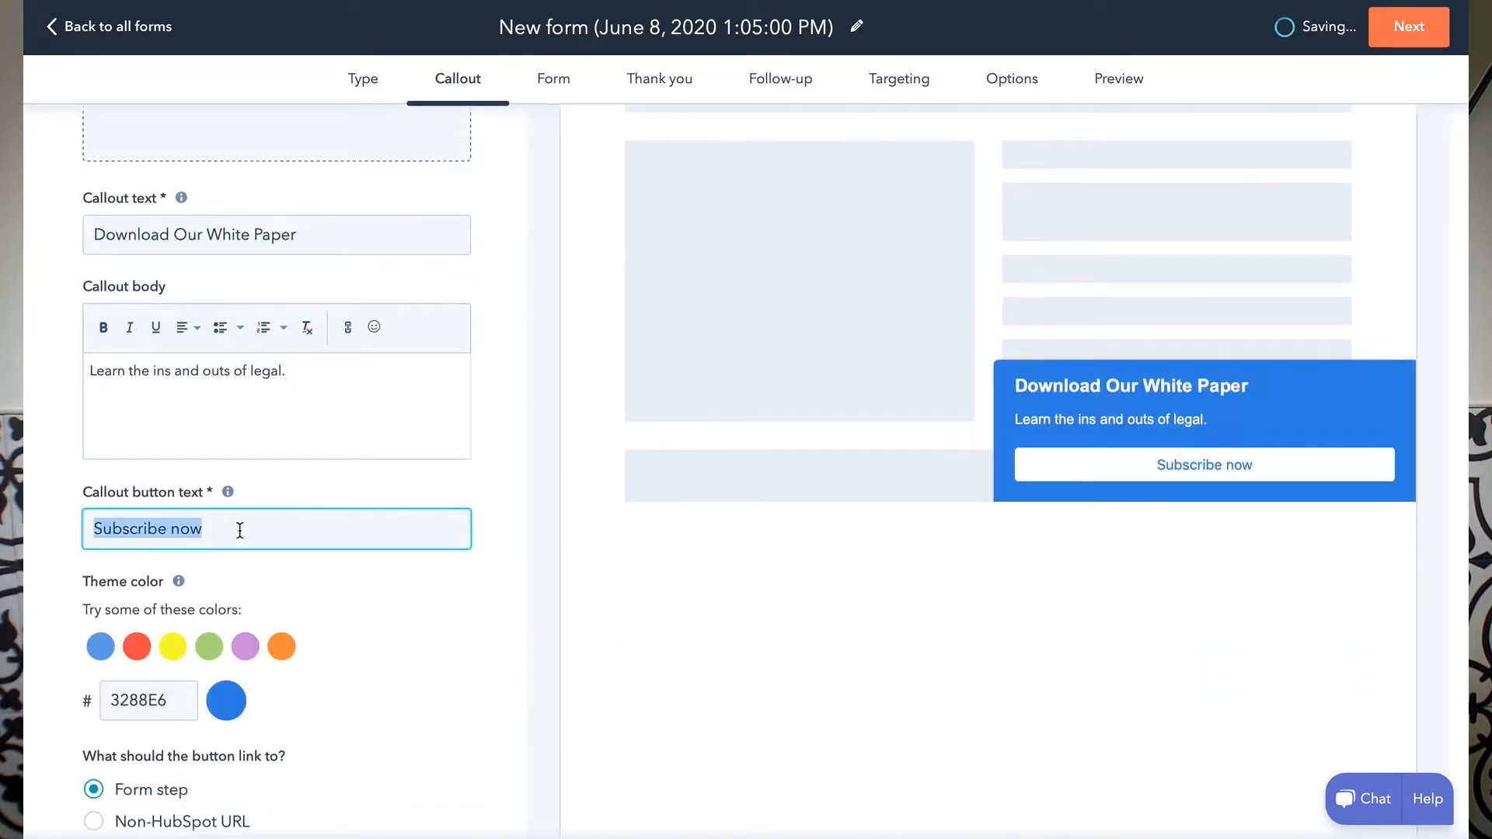
pyautogui.write('Download Now')
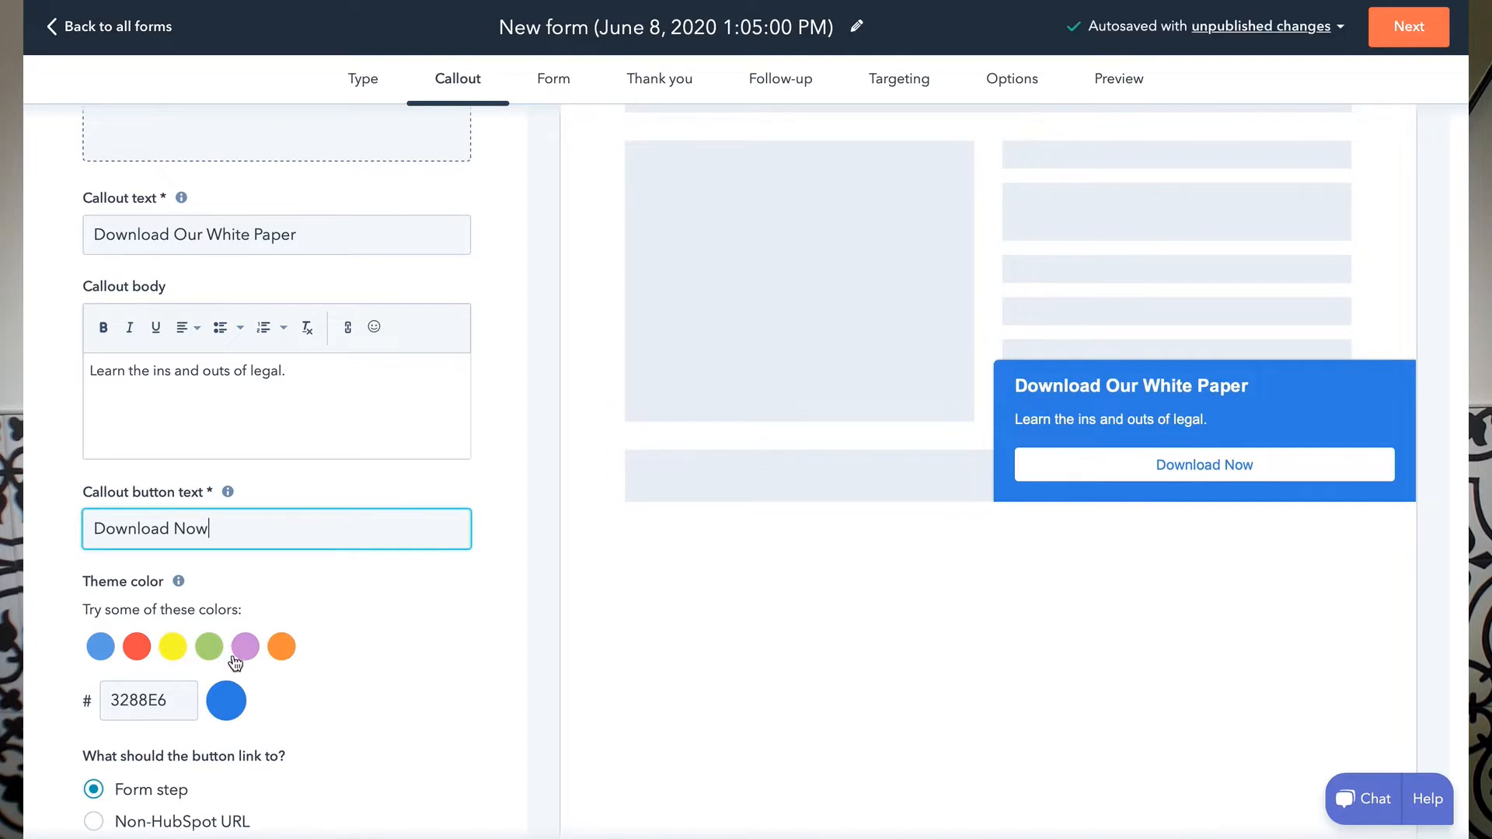
pyautogui.scroll(-2, 370, 666)
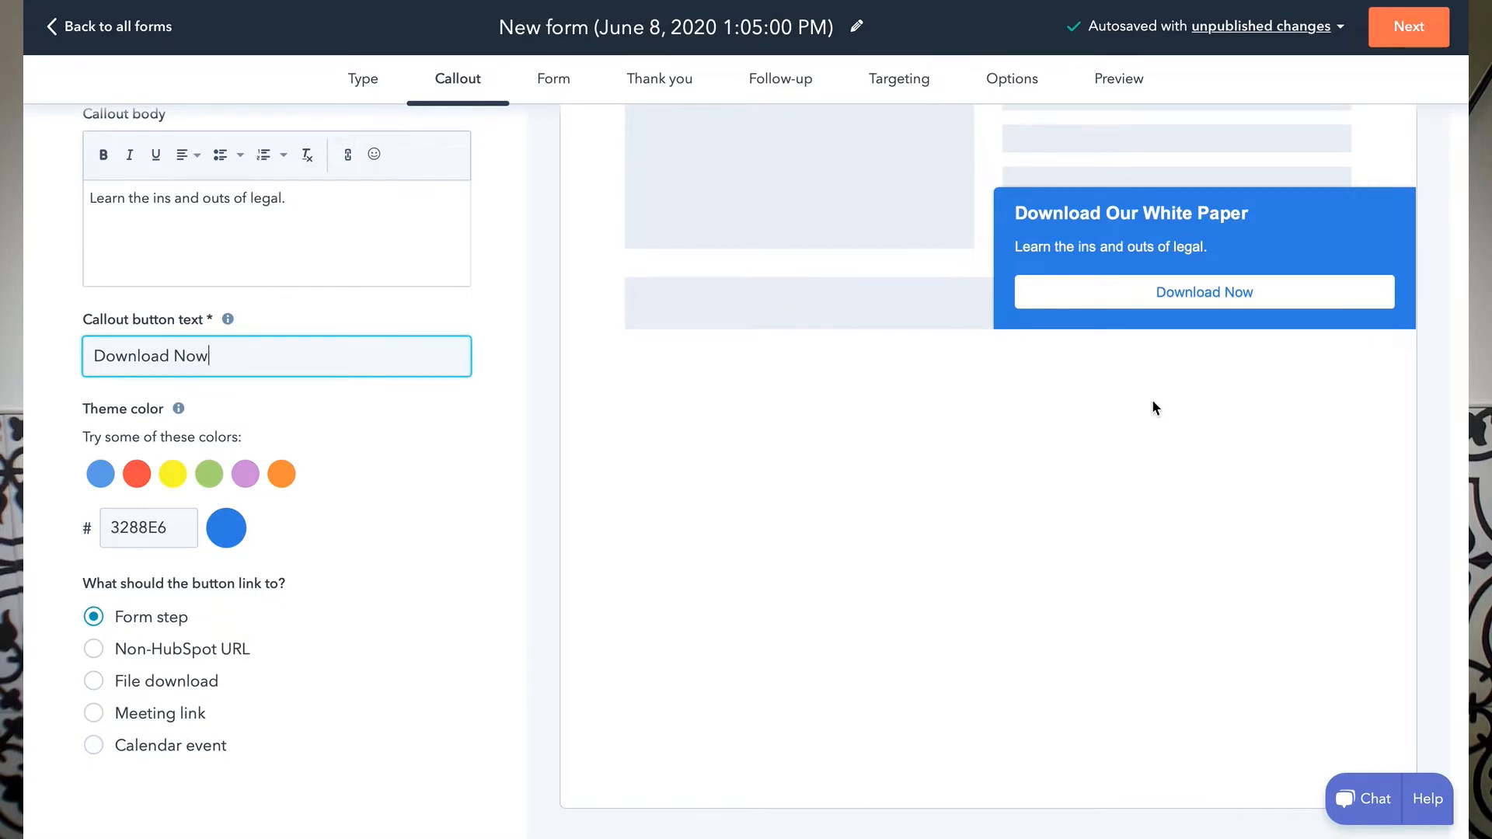
pyautogui.click(1409, 27)
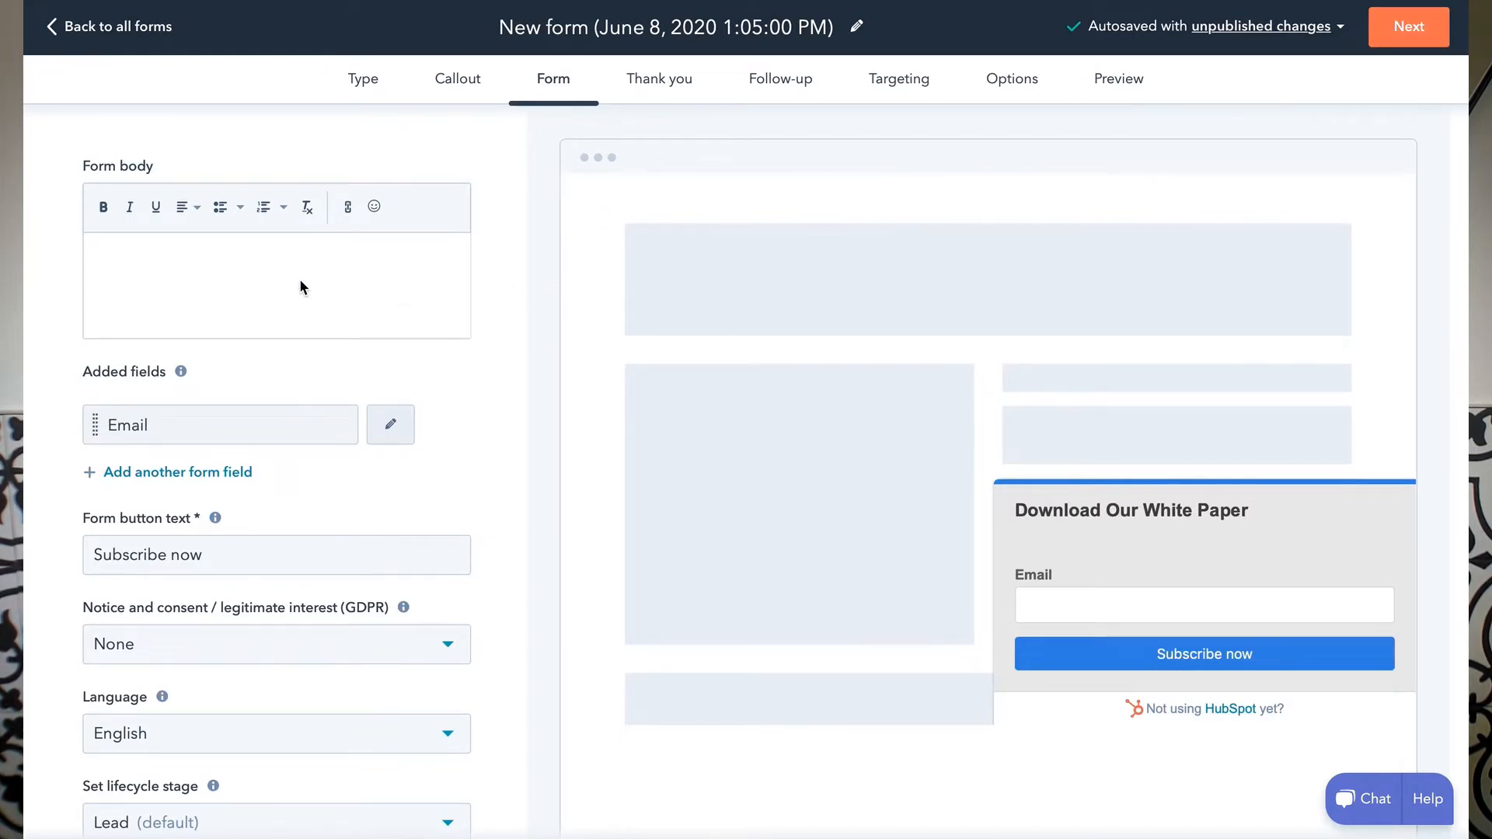
# Step: Enter "Complete the form below..." as the form body text
pyautogui.write('Complet')
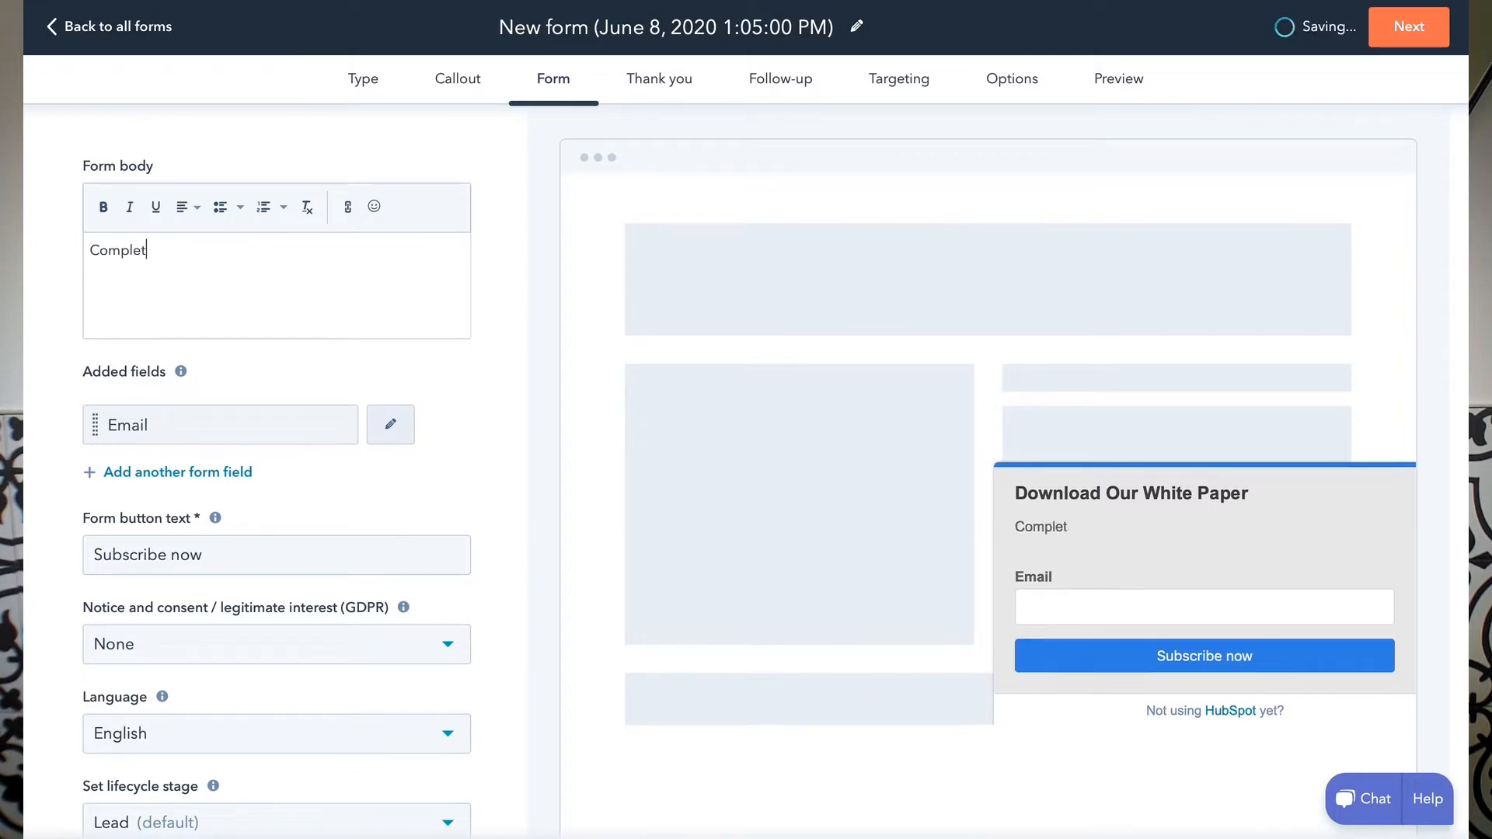
pyautogui.write('e the form below')
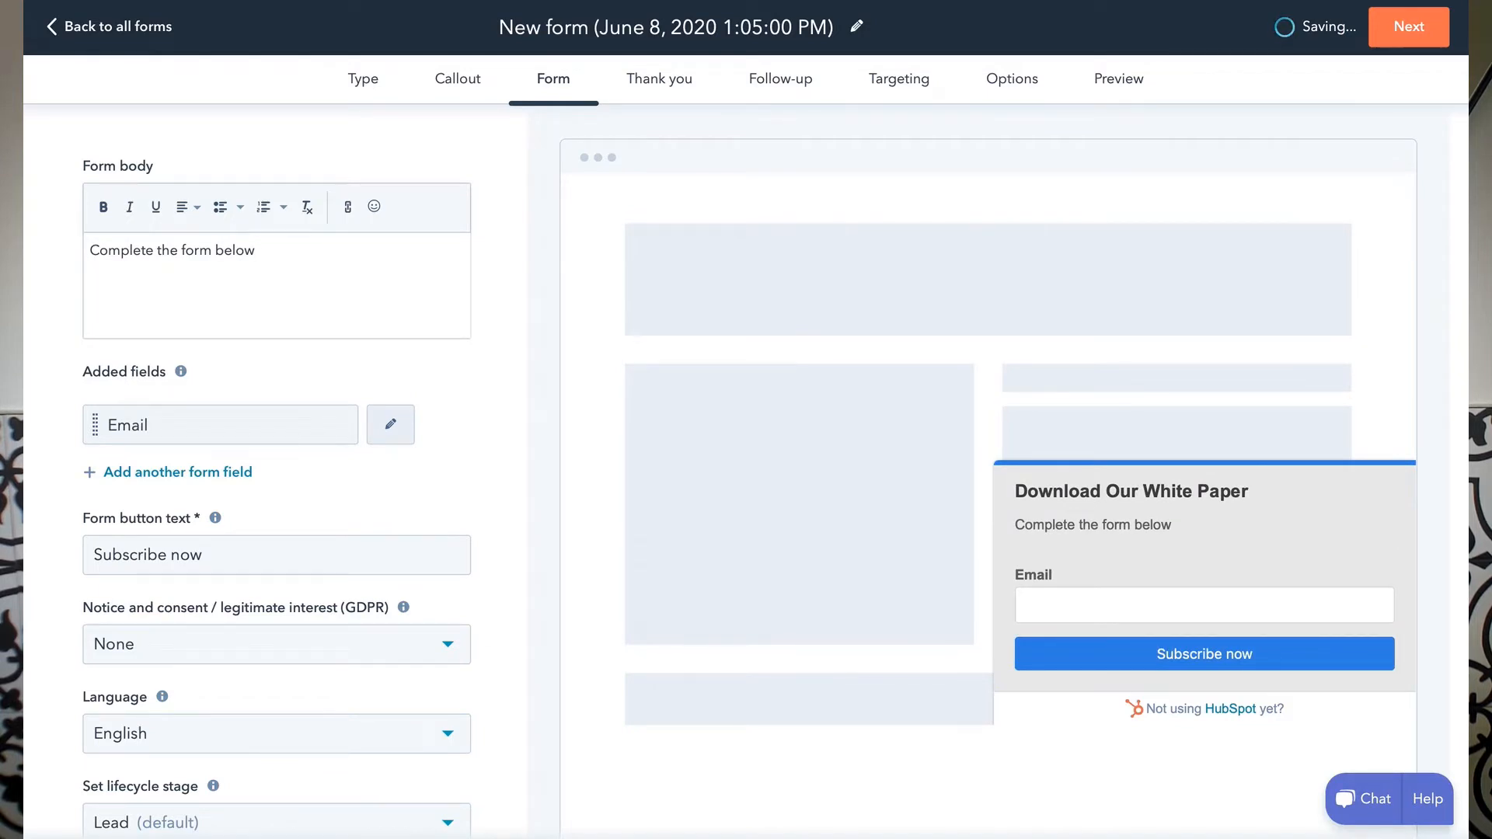
pyautogui.write('...')
# Step: Add First Name and Last Name fields to the form below the Email field
pyautogui.click(158, 474)
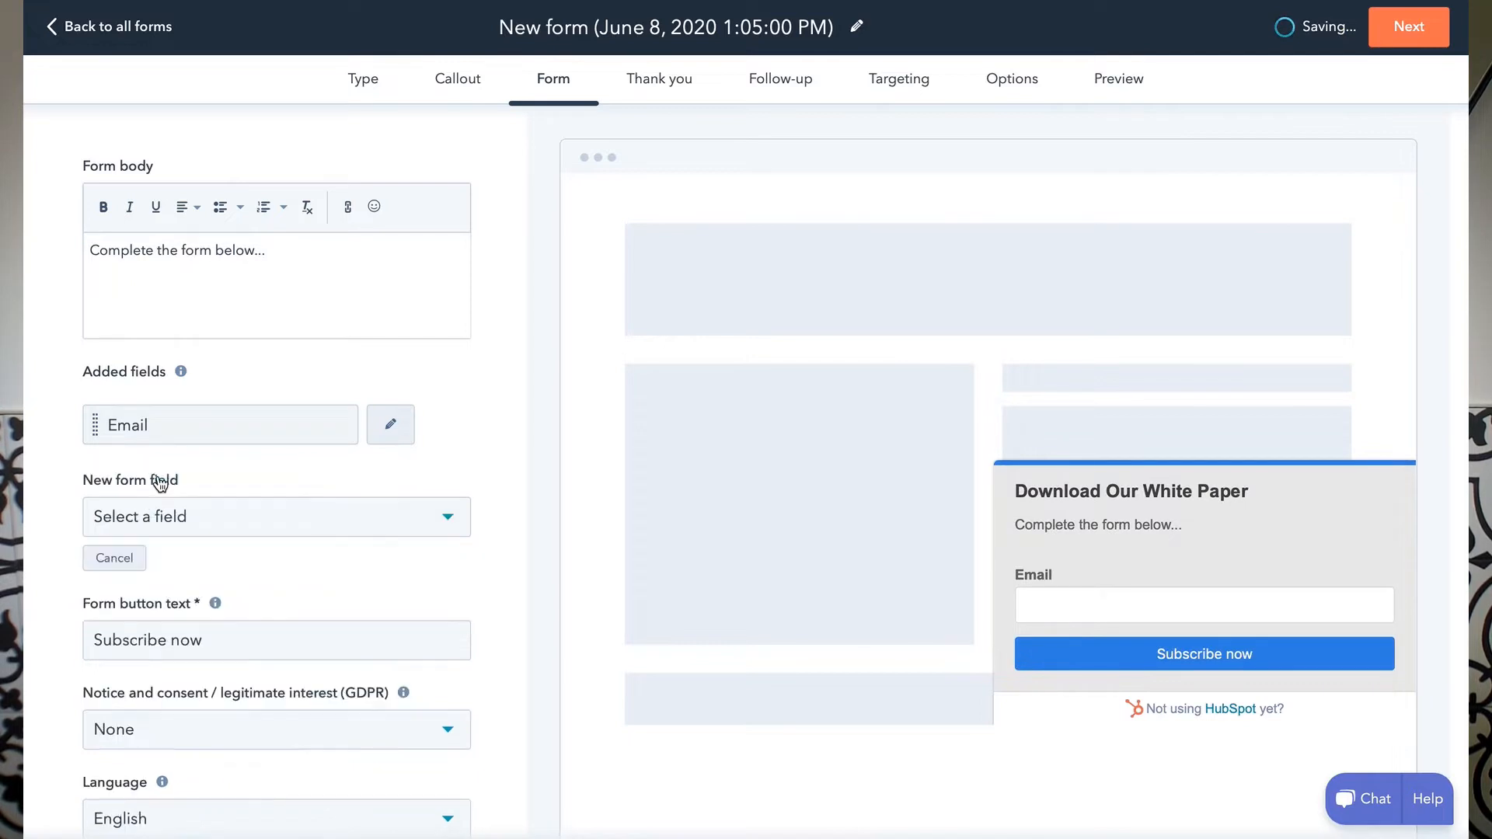
pyautogui.click(184, 519)
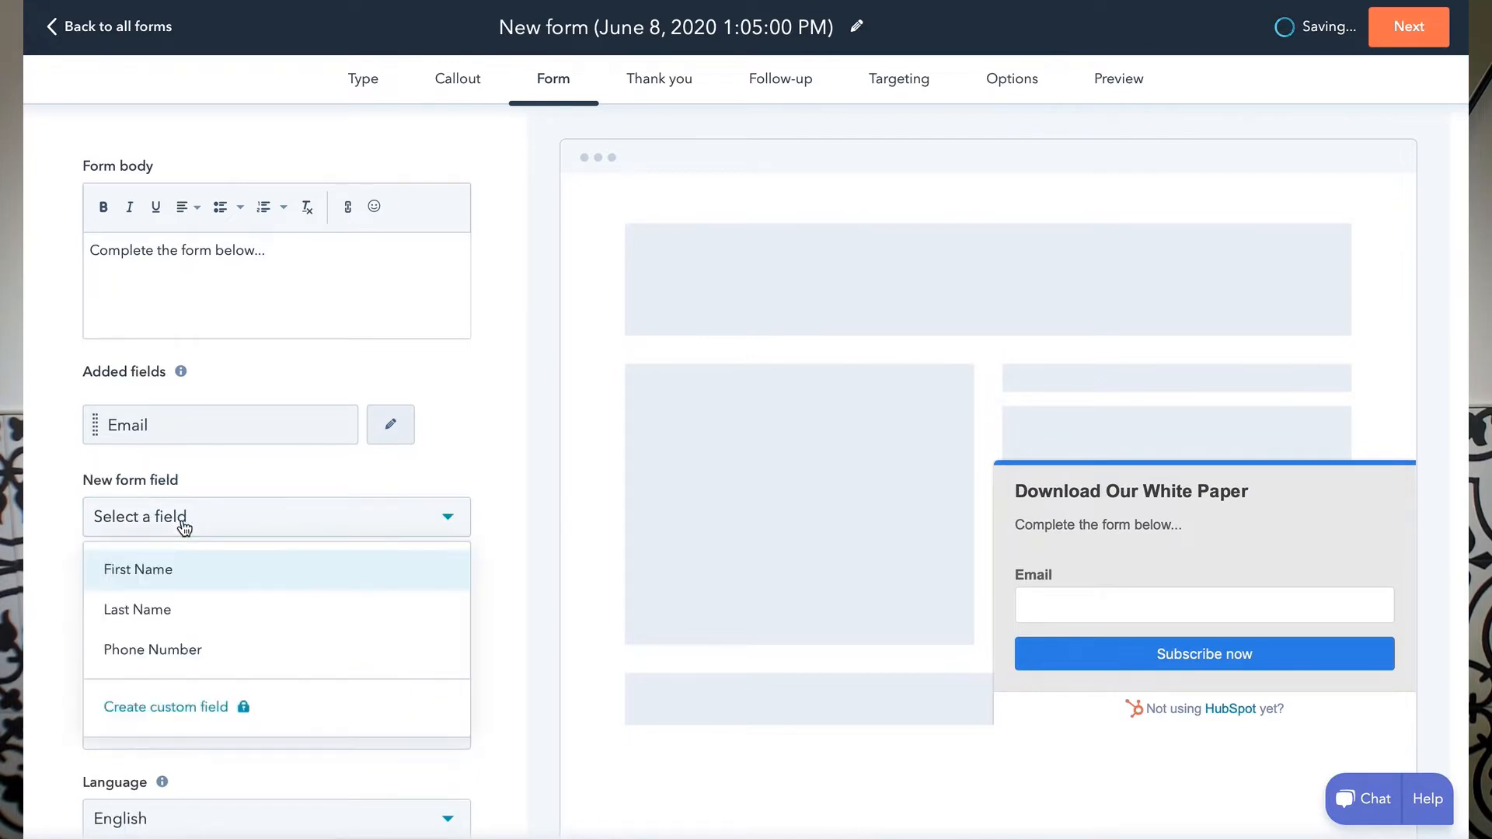
pyautogui.click(160, 582)
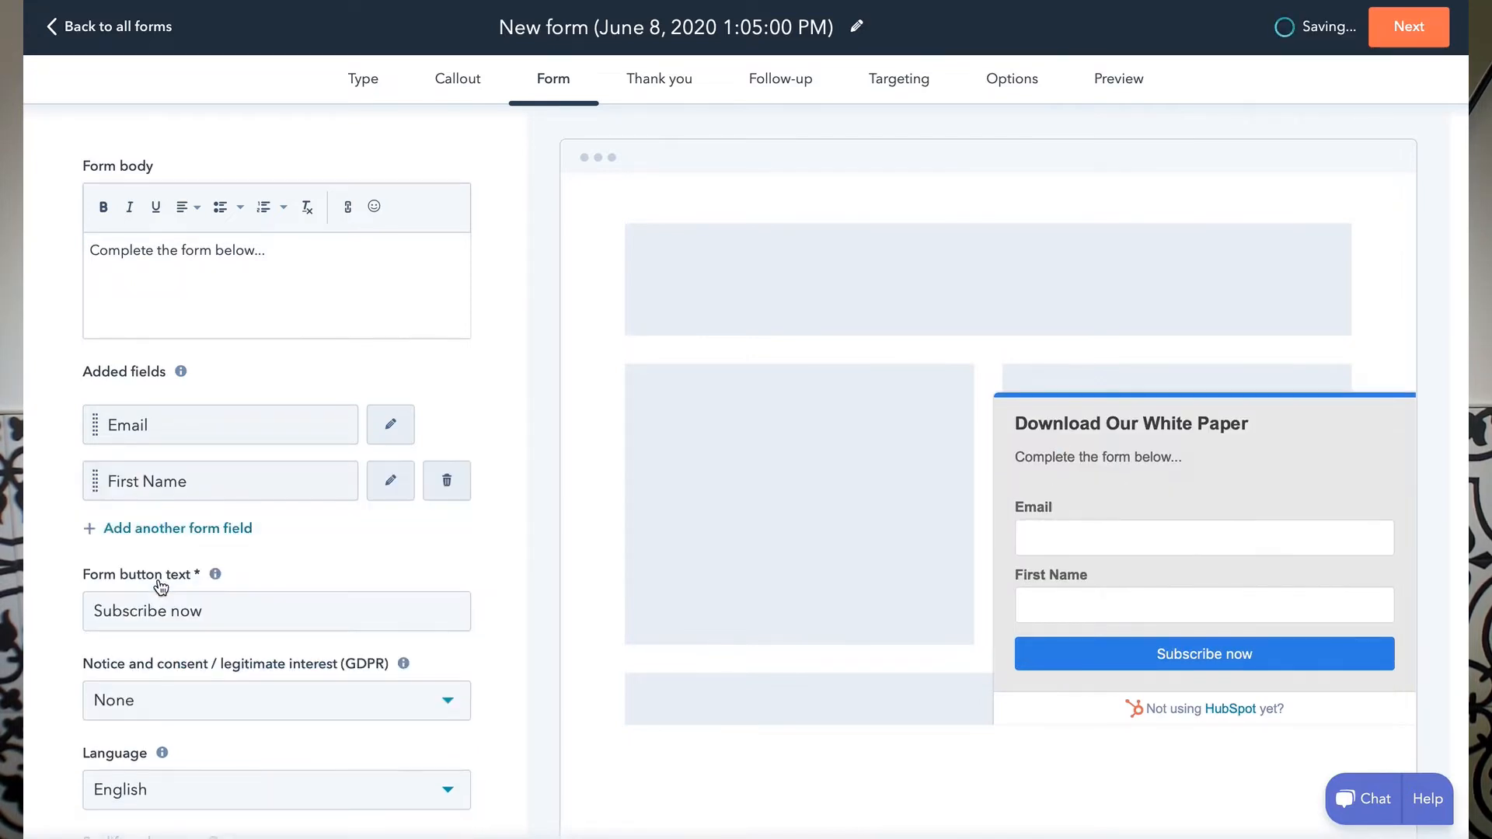
pyautogui.click(124, 531)
pyautogui.click(156, 575)
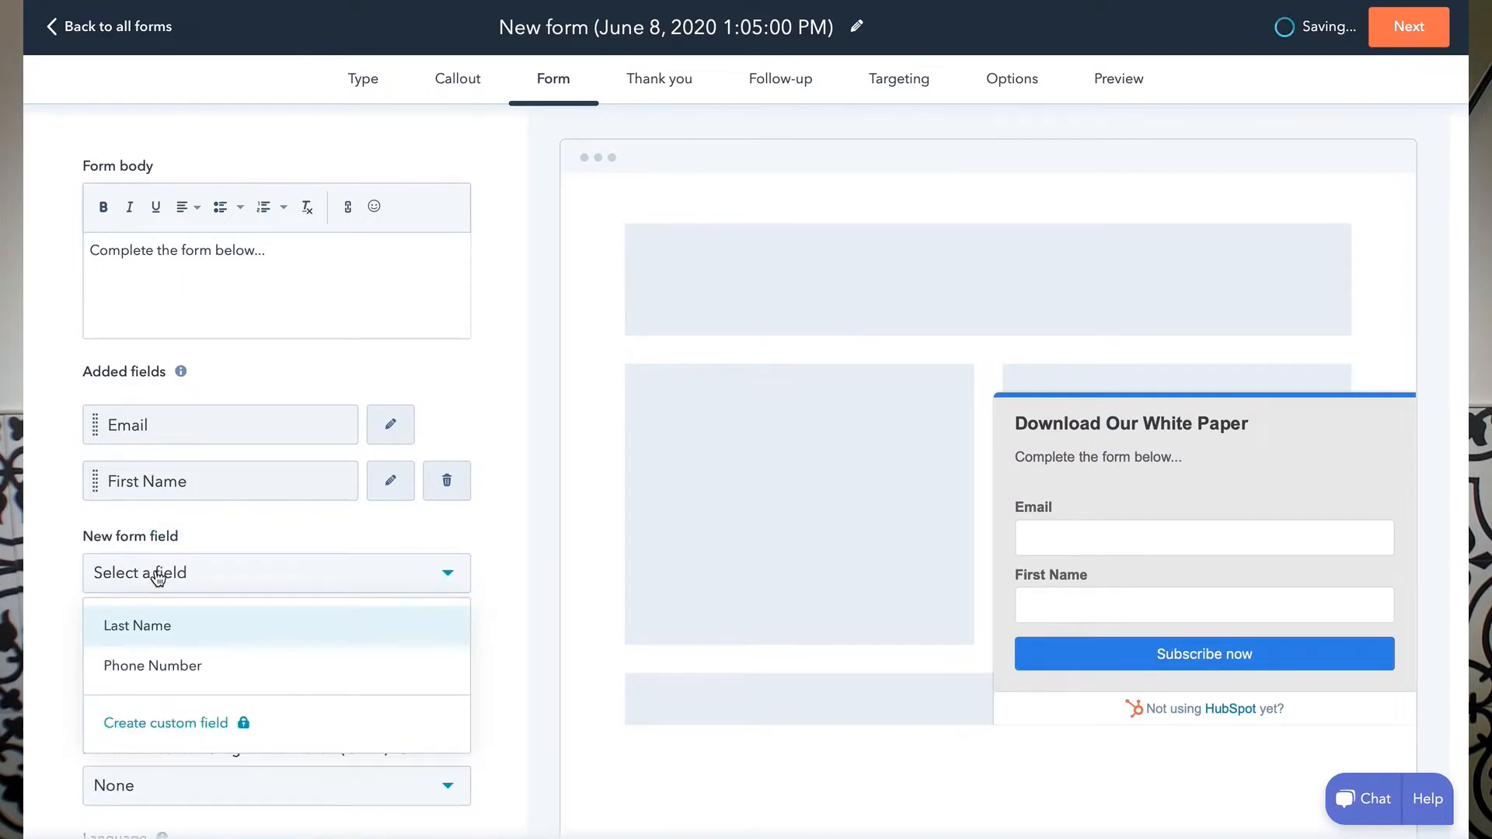
pyautogui.click(161, 636)
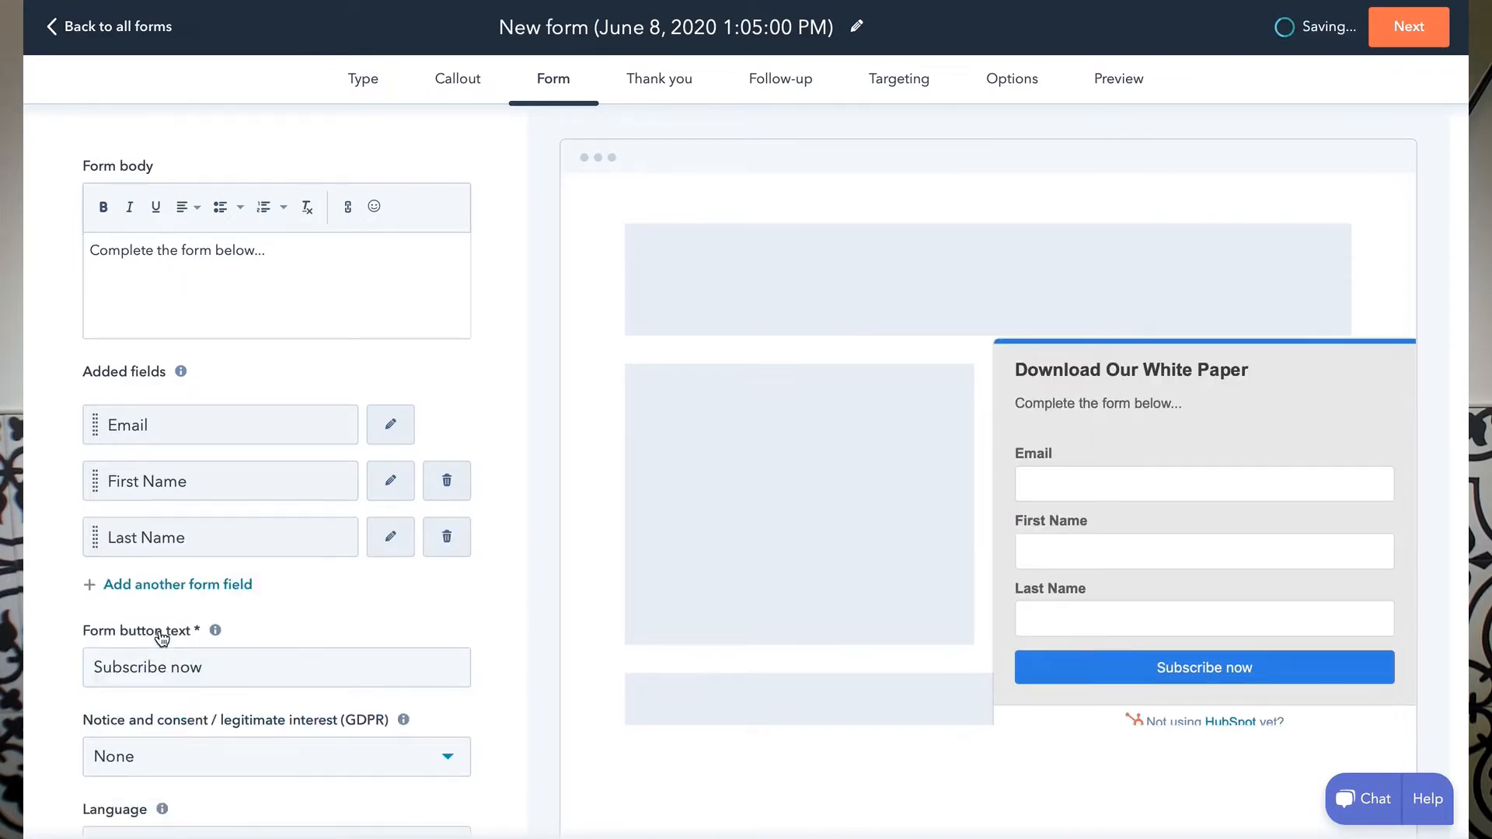
# Step: Reorder the form's added fields so that Email comes after First Name and Last Name
pyautogui.click(179, 584)
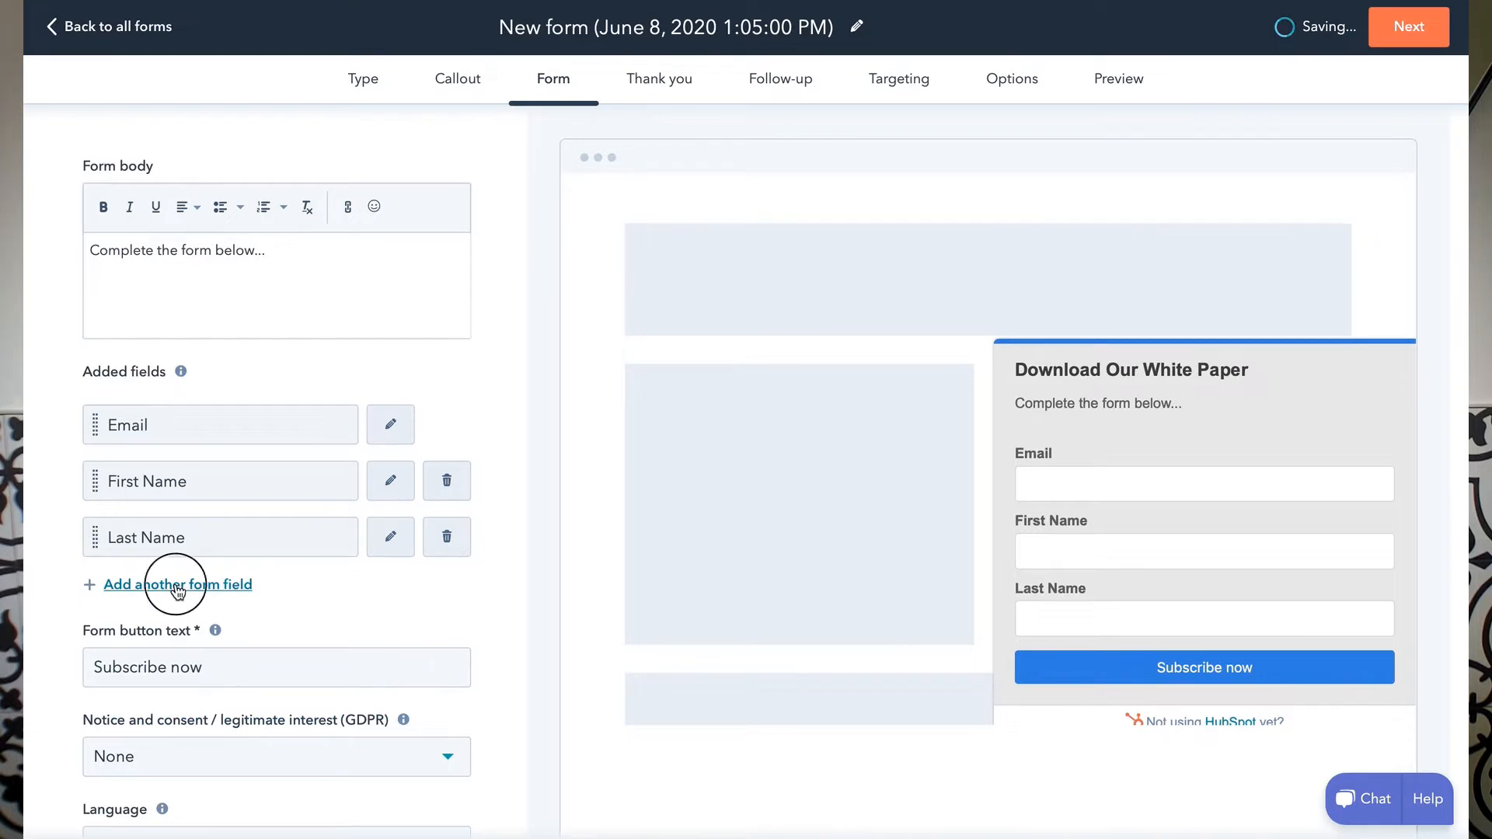
pyautogui.click(186, 632)
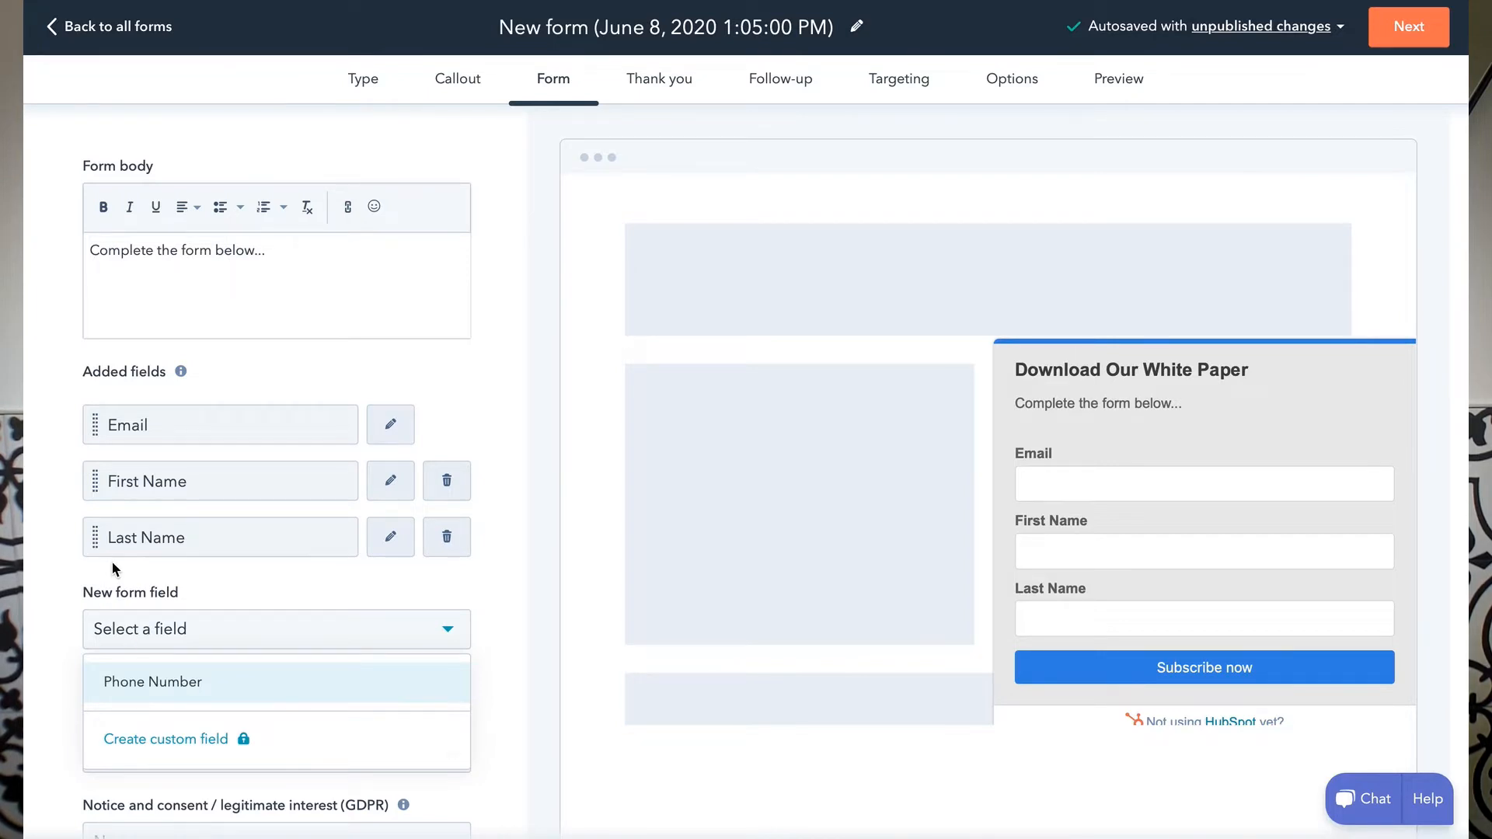
pyautogui.moveTo(95, 425); pyautogui.dragTo(94, 593)
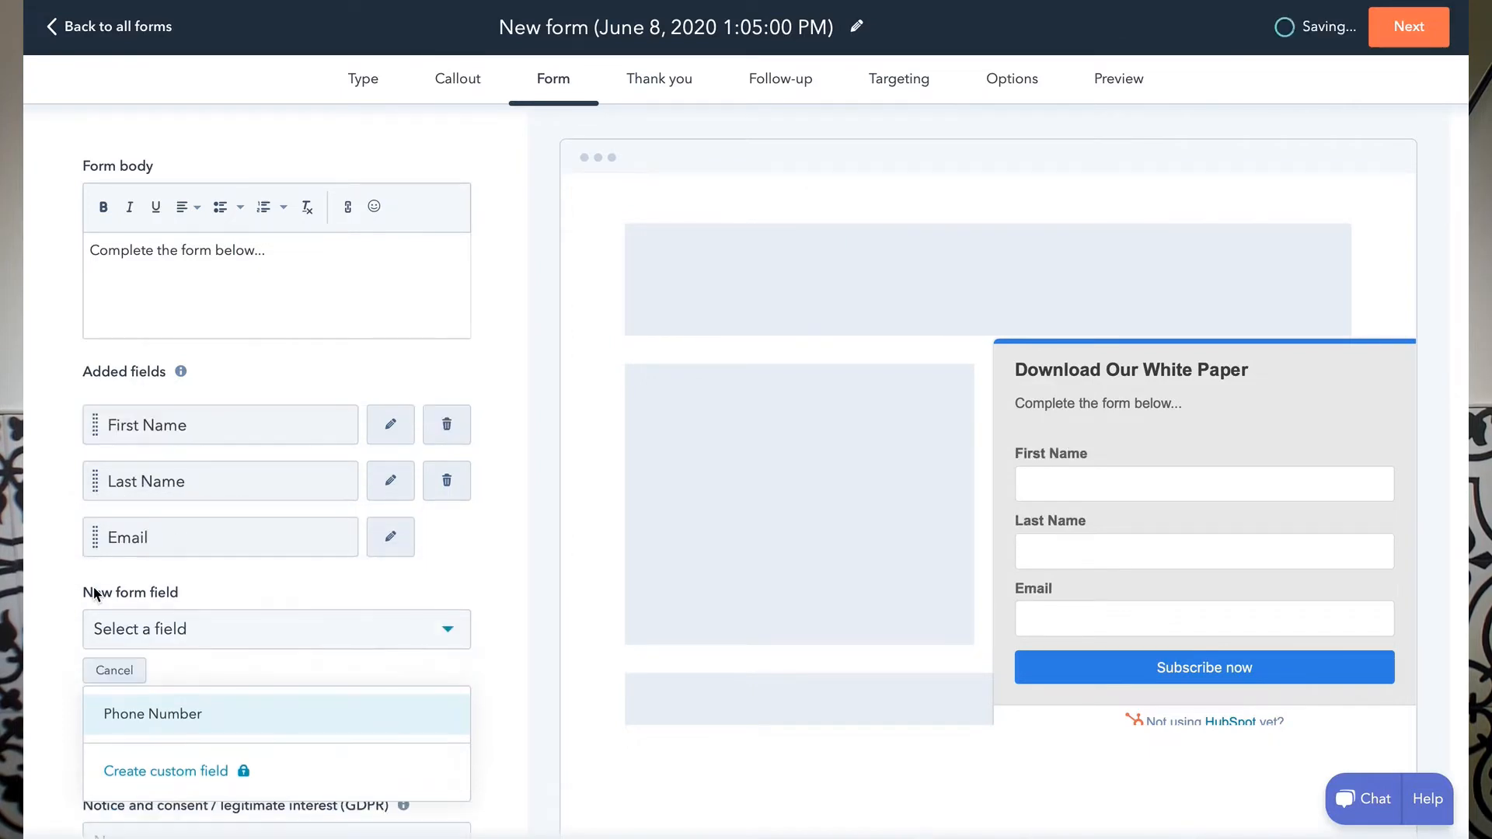
pyautogui.click(95, 589)
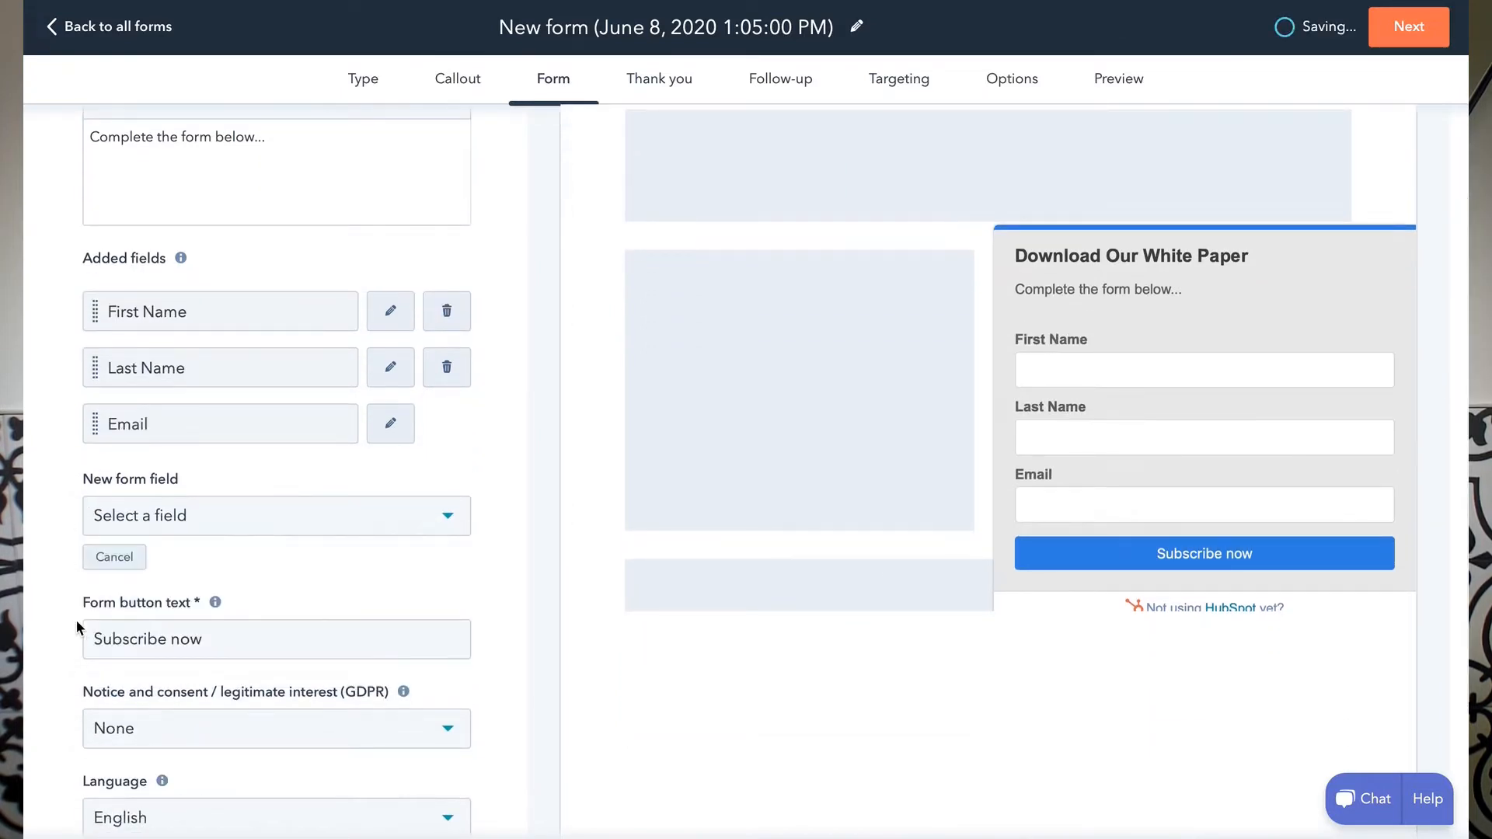
# Step: Set the form button text to "Download the PDF"
pyautogui.scroll(-3, 76, 620)
pyautogui.click(165, 505)
pyautogui.tripleClick(168, 505)
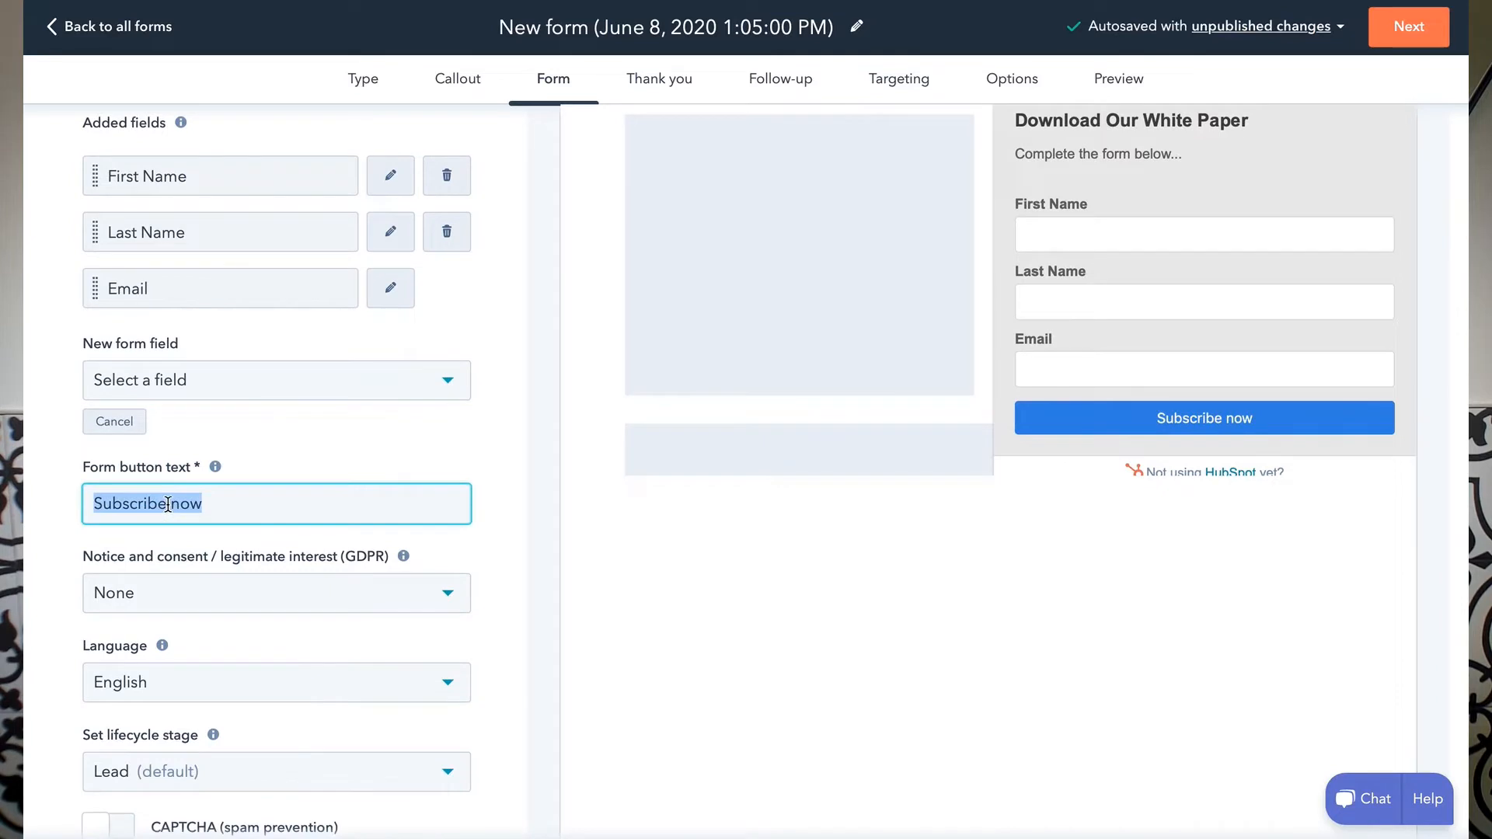
pyautogui.write('Downl')
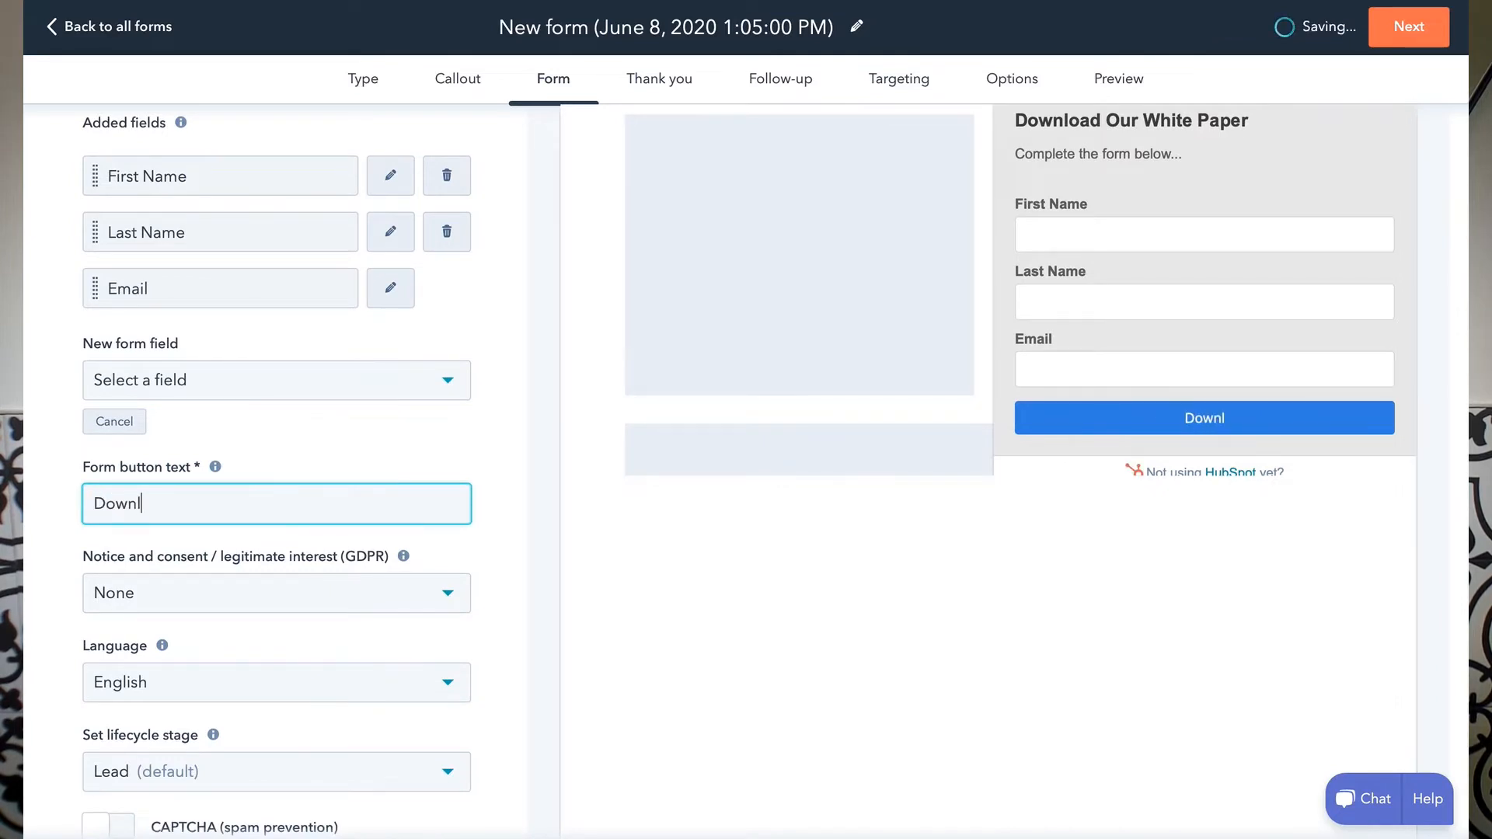
pyautogui.write('oad the PDF')
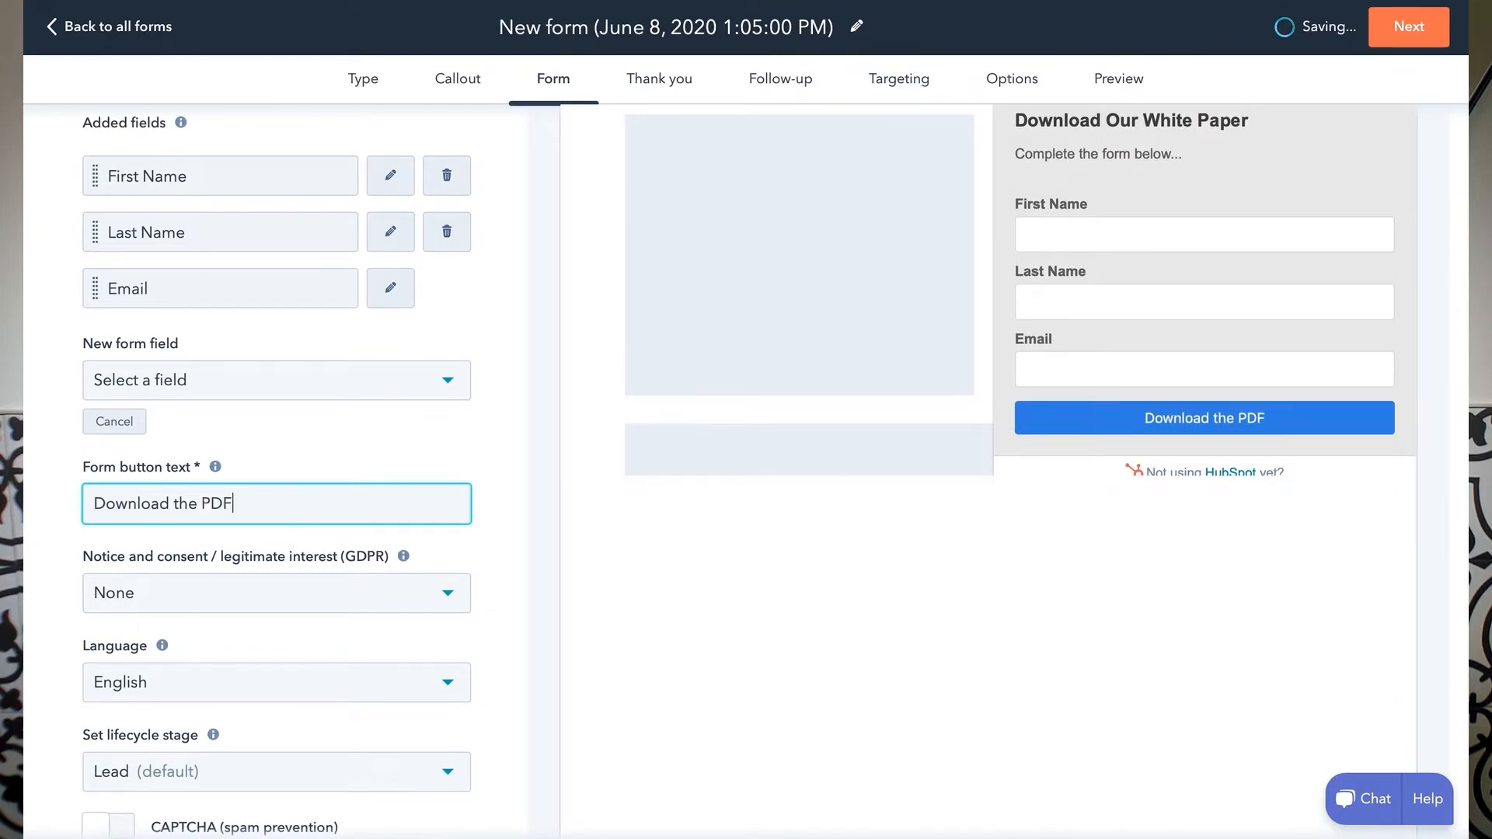
pyautogui.scroll(-1, 52, 560)
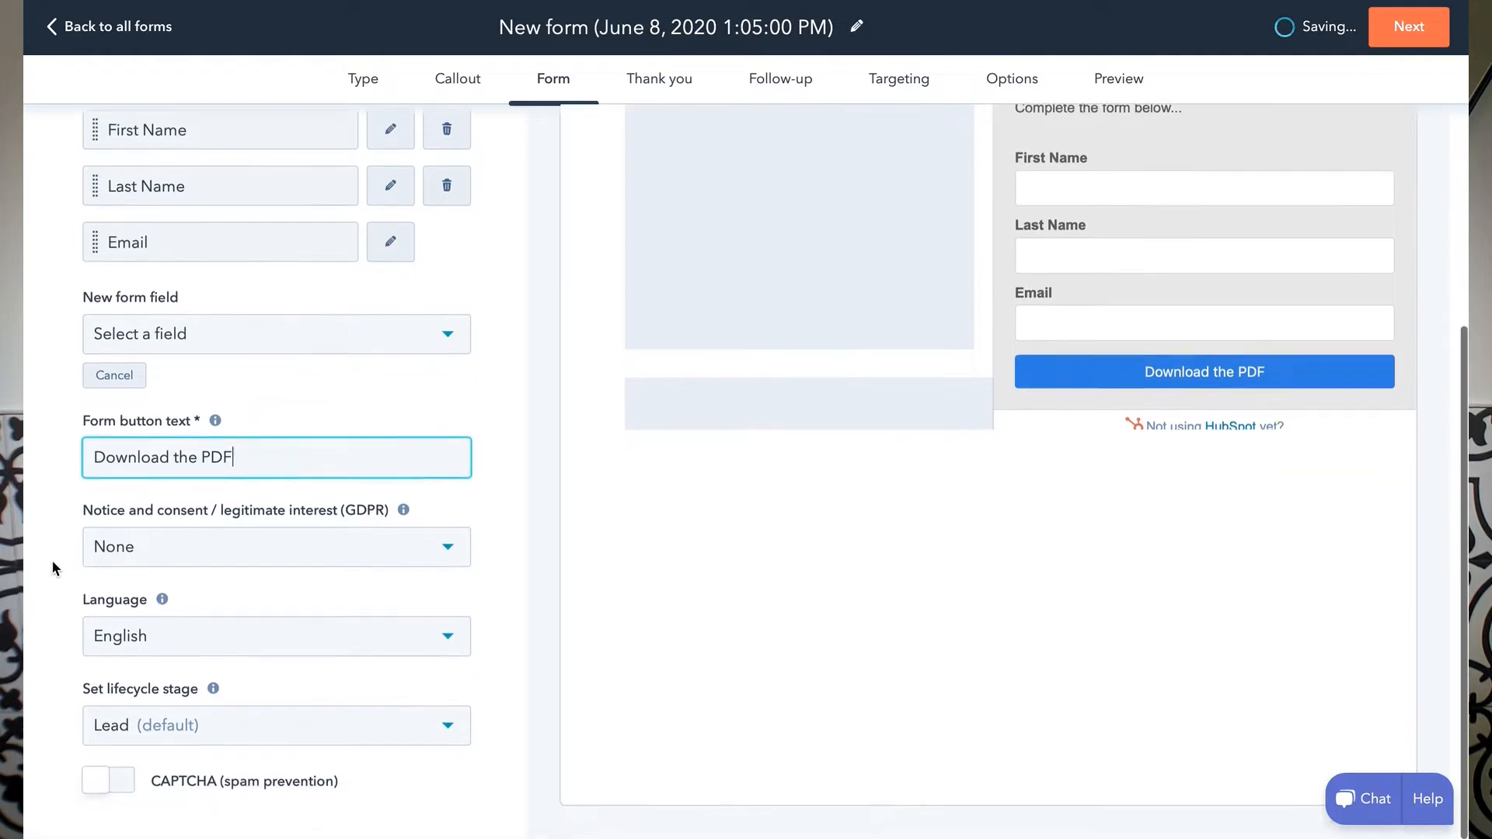